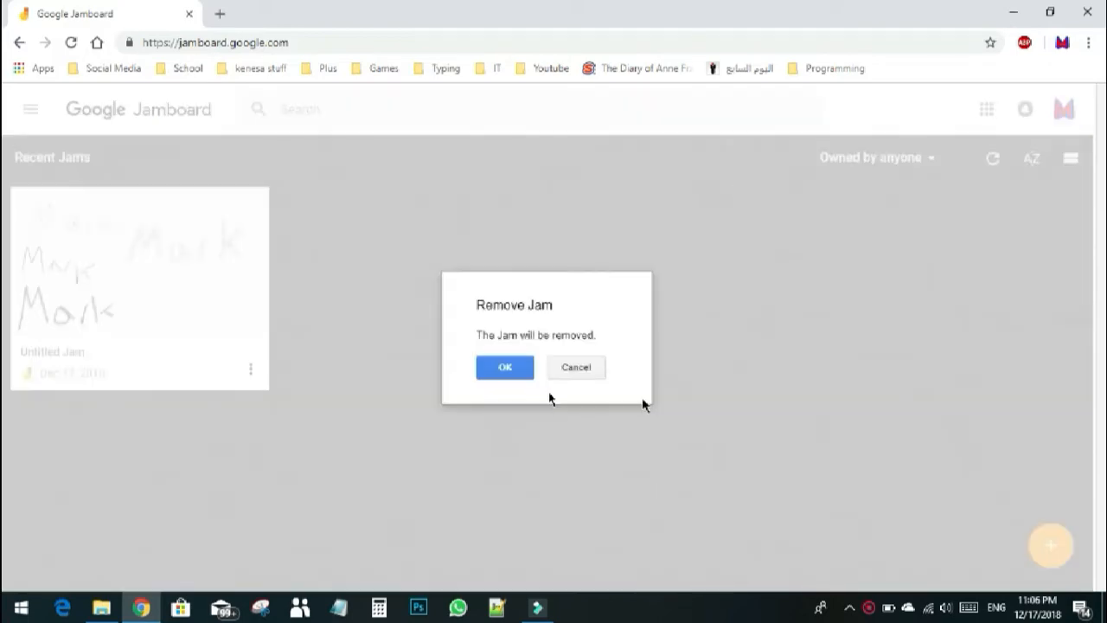
Step: Remove the existing untitled Jam and create a new one
left_click(502, 366)
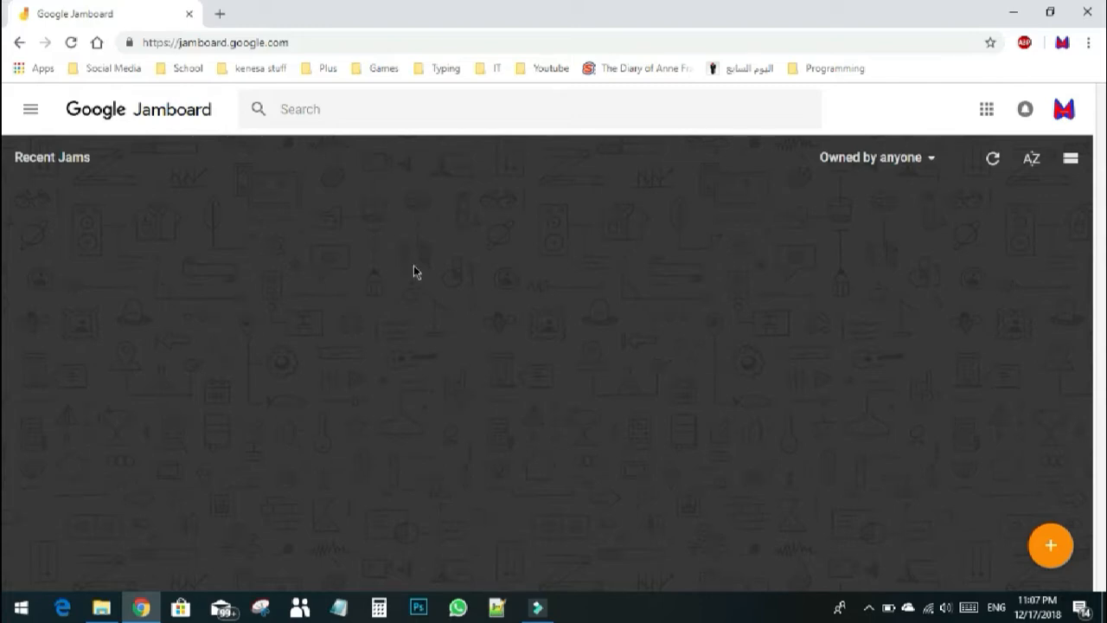
left_click(1055, 543)
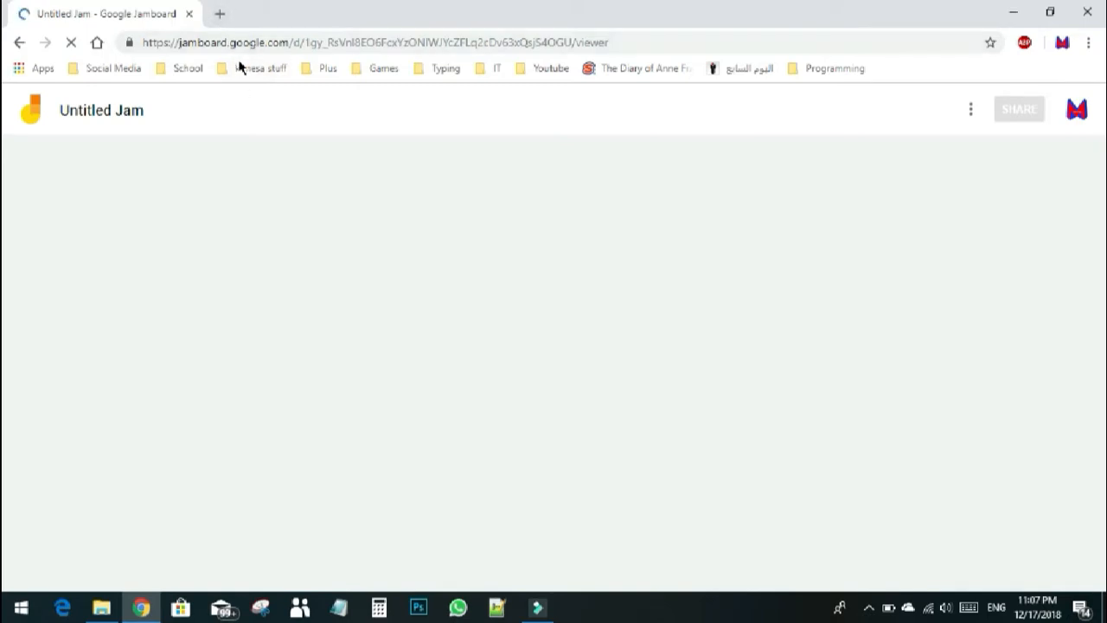
Step: Rename the new Jam as Youtube Frame
left_click(142, 110)
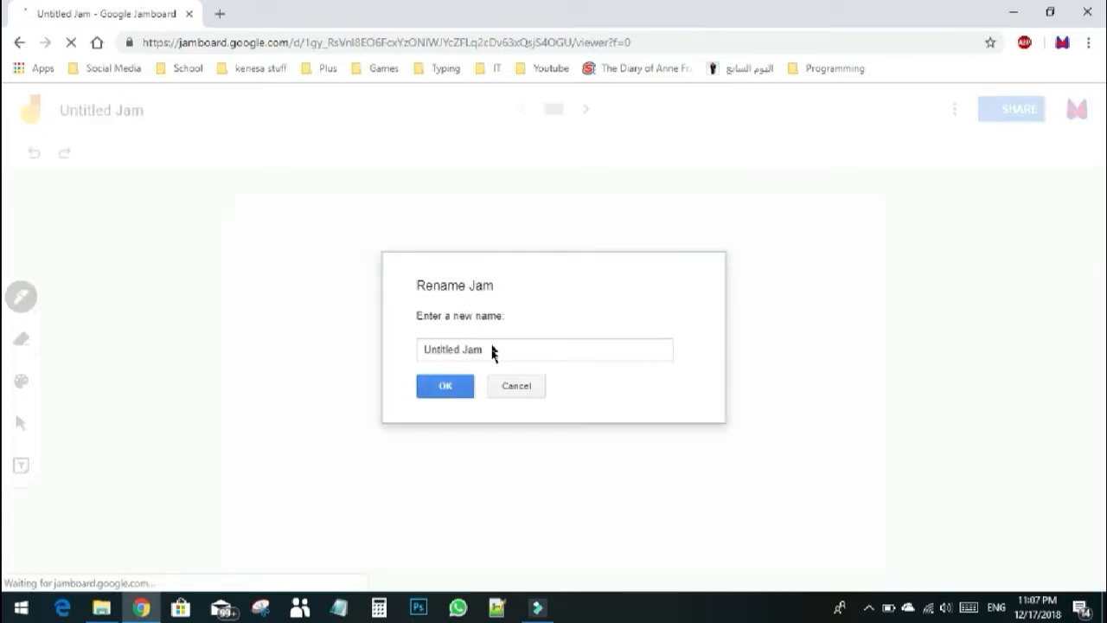
left_click(491, 350)
key("ctrl+a")
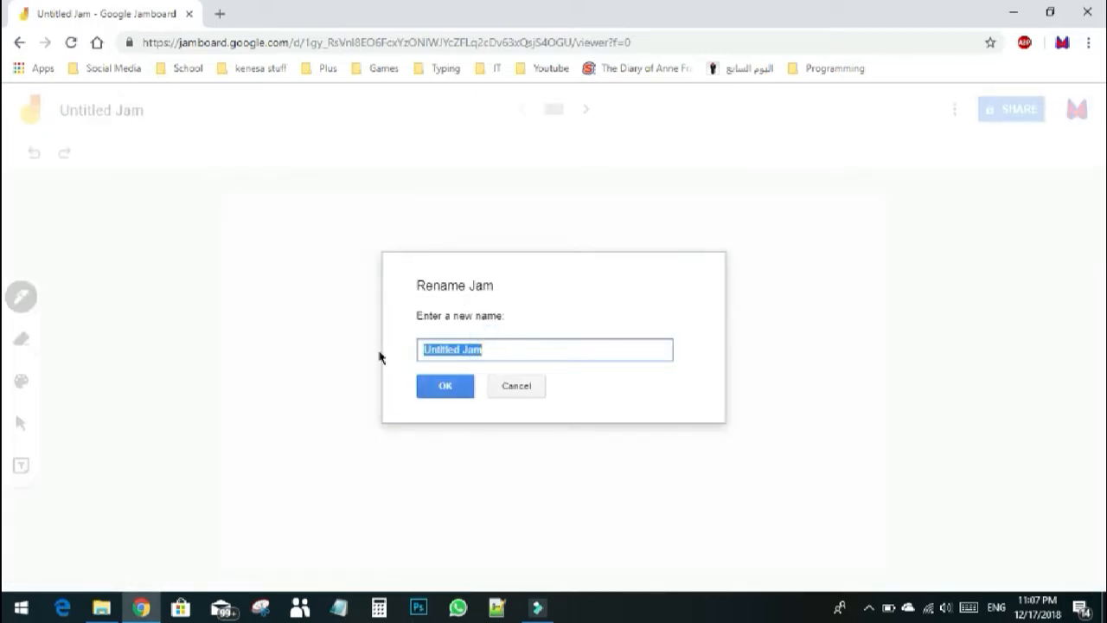
type("Y")
left_click(462, 385)
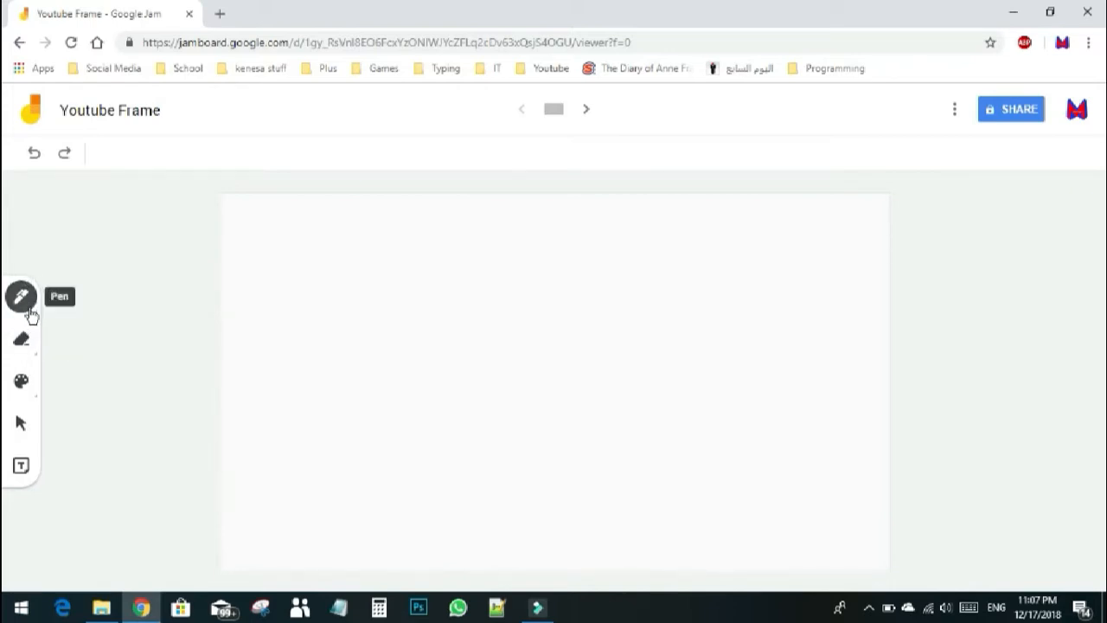
Step: Draw a straight horizontal line with the Pen near the frame's upper edge and a Marker line just below it
left_click(30, 311)
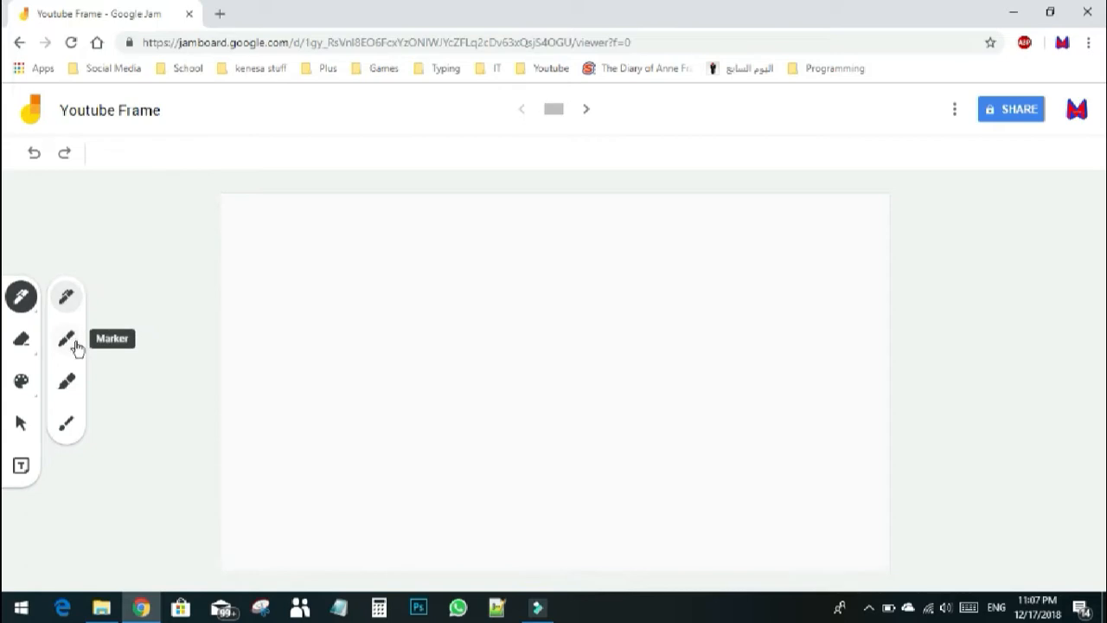
left_click(68, 295)
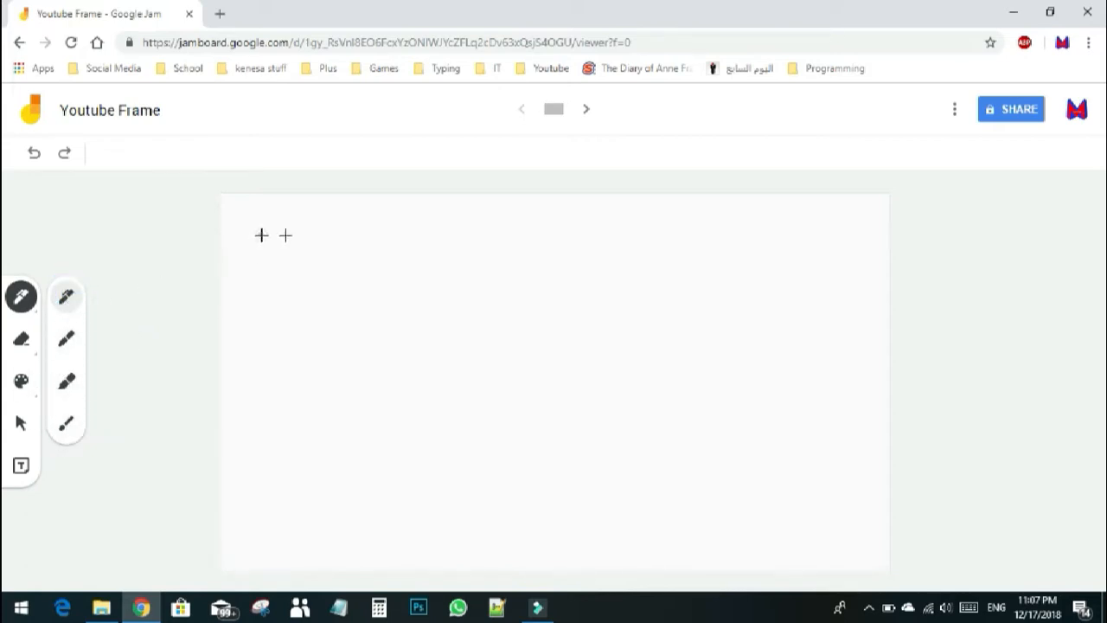
left_click_drag(261, 234, 470, 235)
left_click(21, 297)
left_click(69, 337)
left_click(299, 279)
left_click_drag(389, 272, 494, 281)
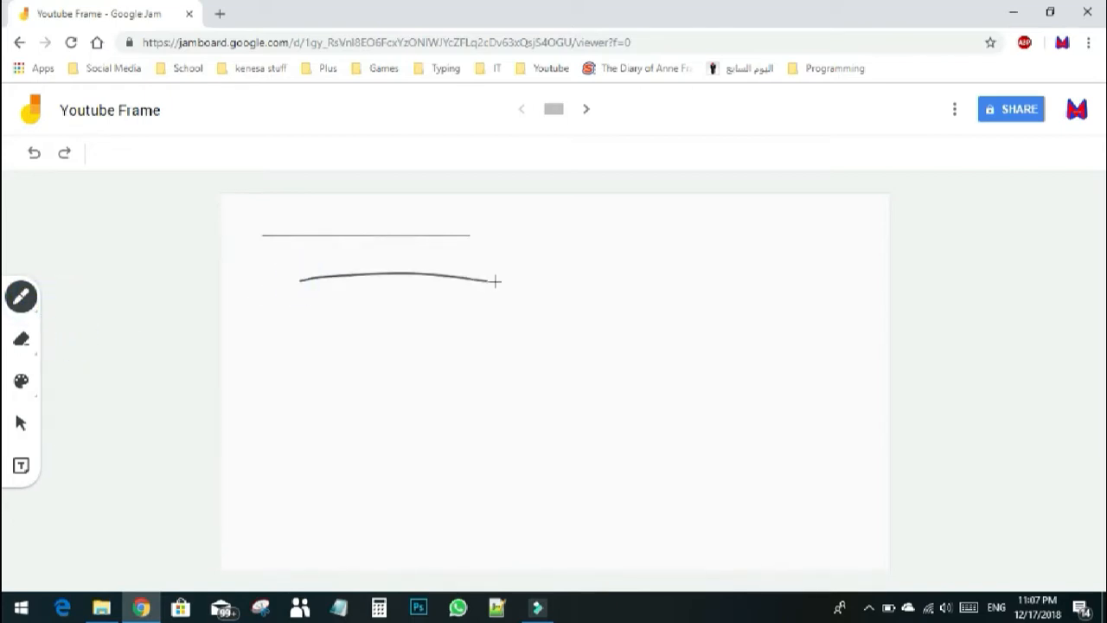
Step: Draw a horizontal Highlighter line below the two existing lines and a Brush line beneath it
left_click(22, 297)
left_click(69, 378)
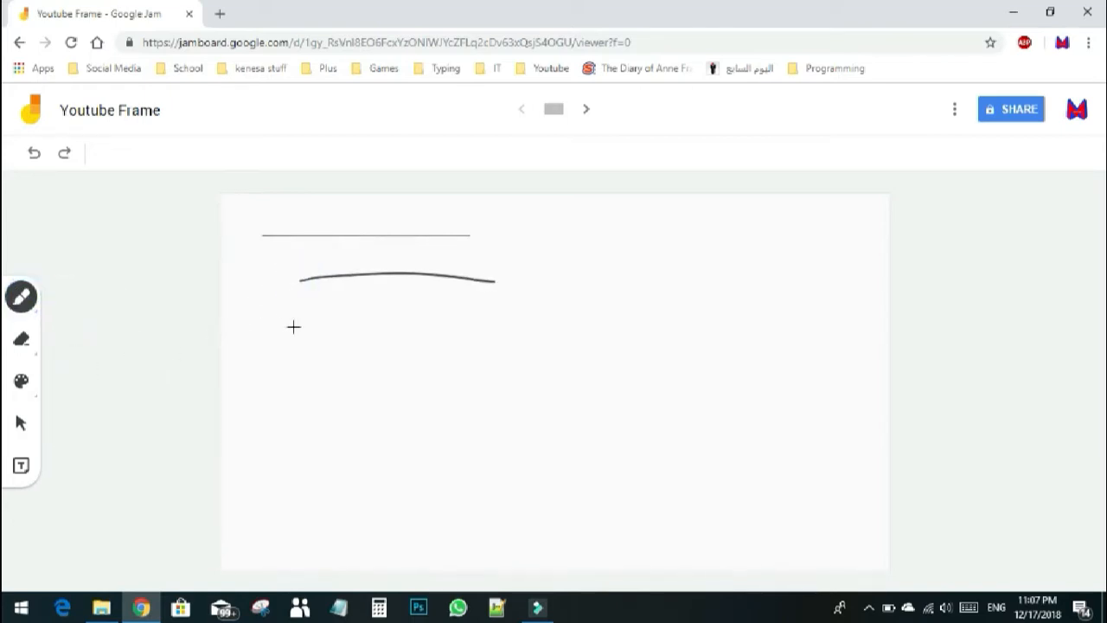
left_click_drag(284, 323, 504, 330)
left_click(22, 297)
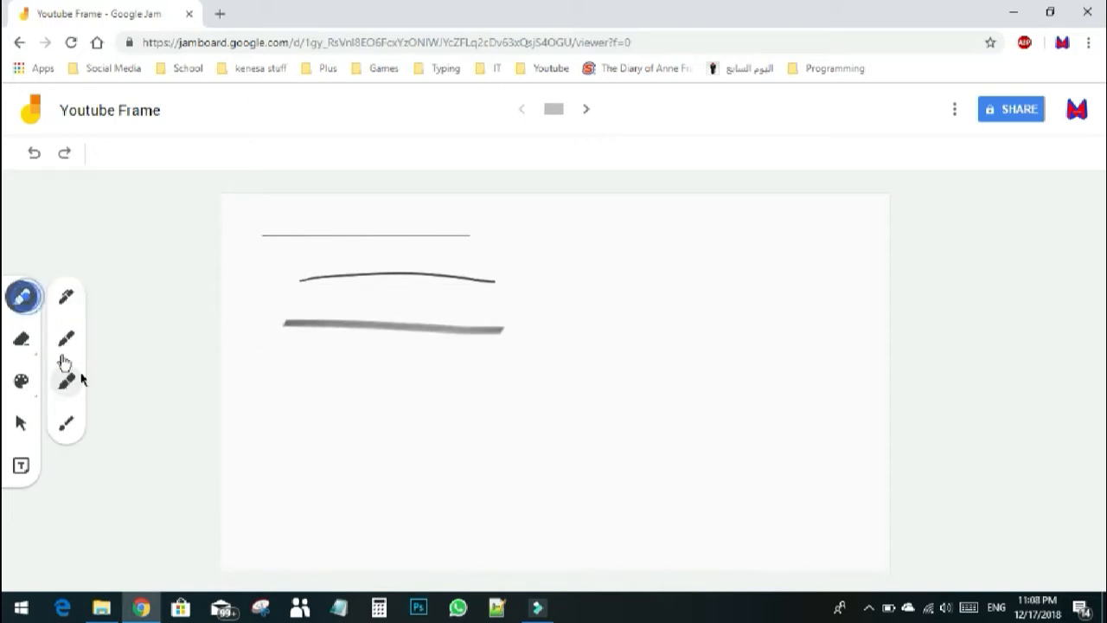
left_click(62, 426)
left_click_drag(282, 381, 505, 378)
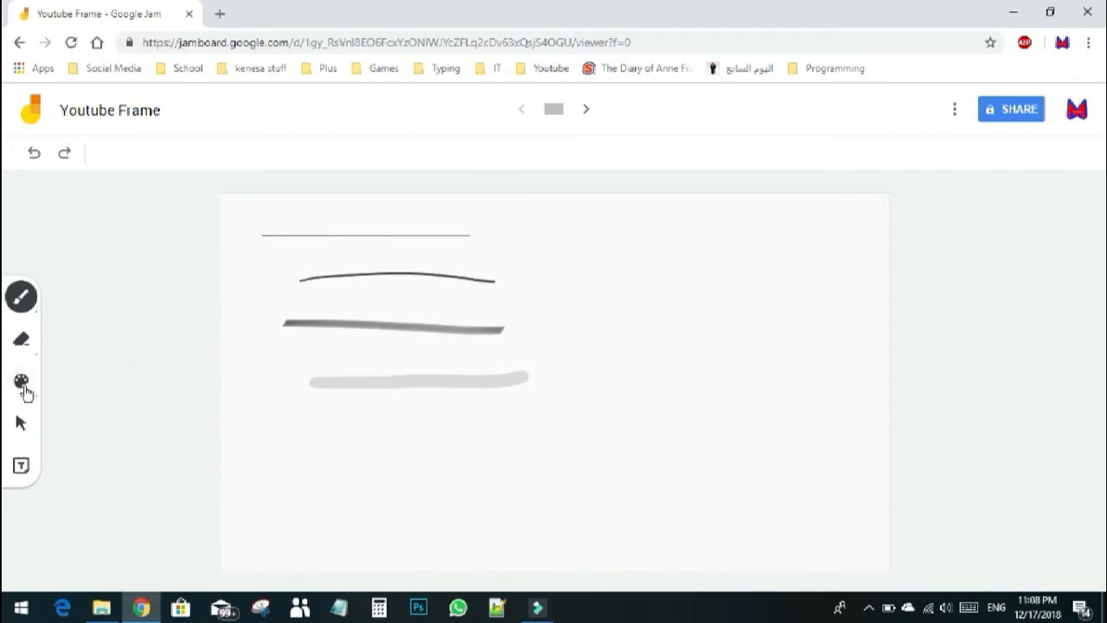
Step: Change the drawing color to blue and brush a slanted line joining the left ends of the top and bottom lines
left_click(22, 380)
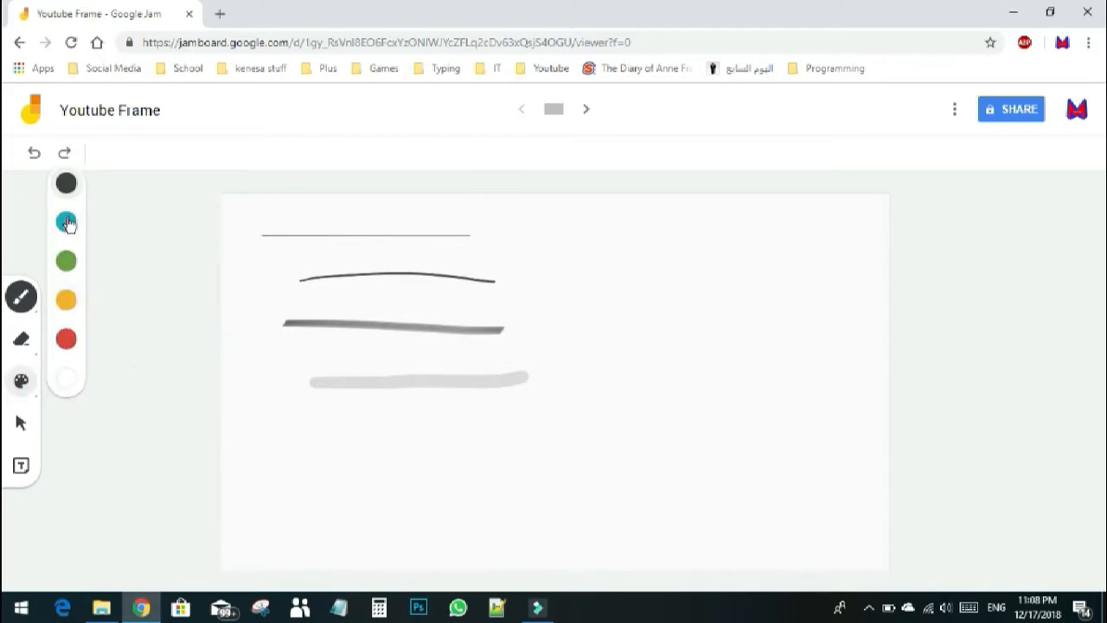
left_click(67, 223)
left_click_drag(262, 234, 313, 385)
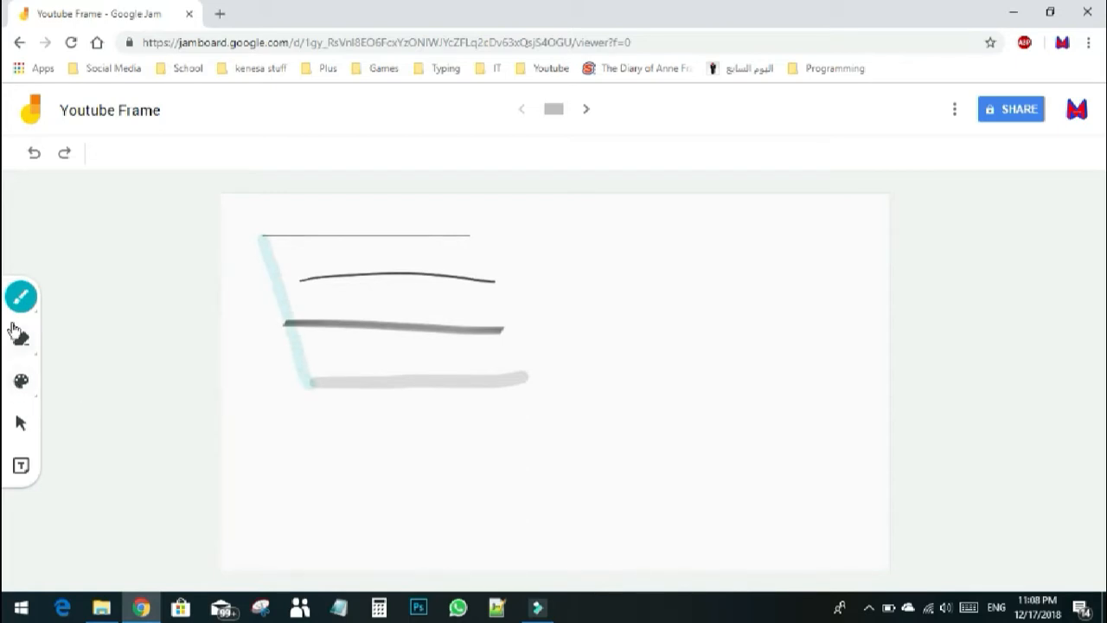
Step: Draw a blue Marker line joining the right ends of the top and bottom lines
left_click(21, 296)
left_click(71, 295)
left_click(17, 297)
left_click(67, 336)
left_click(468, 234)
left_click_drag(475, 259, 527, 388)
left_click_drag(469, 235, 473, 260)
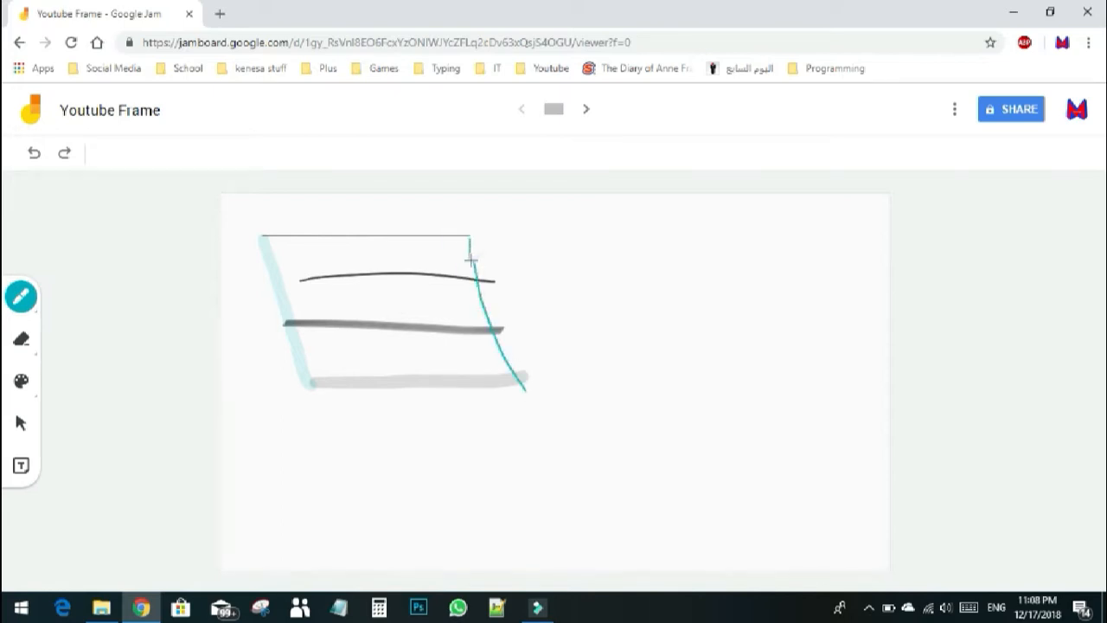
Step: Draw three roughly horizontal blue Highlighter strokes and one slanted stroke crossing them over the existing lines
left_click(21, 298)
left_click(67, 378)
left_click_drag(294, 248, 494, 250)
left_click_drag(313, 284, 525, 299)
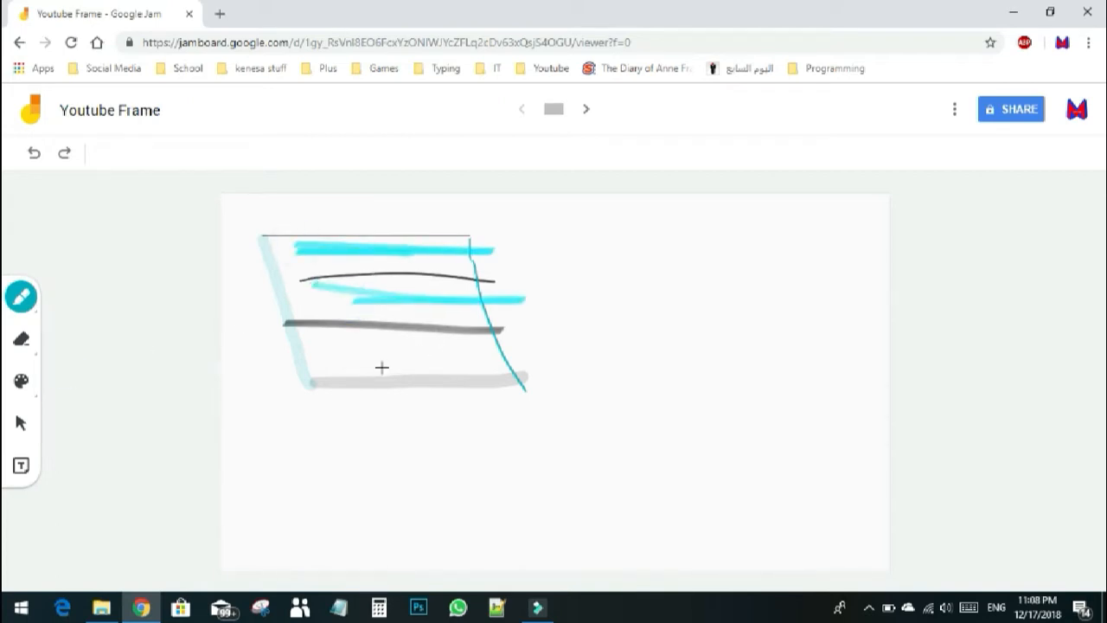
left_click_drag(357, 358, 541, 355)
left_click_drag(350, 245, 408, 402)
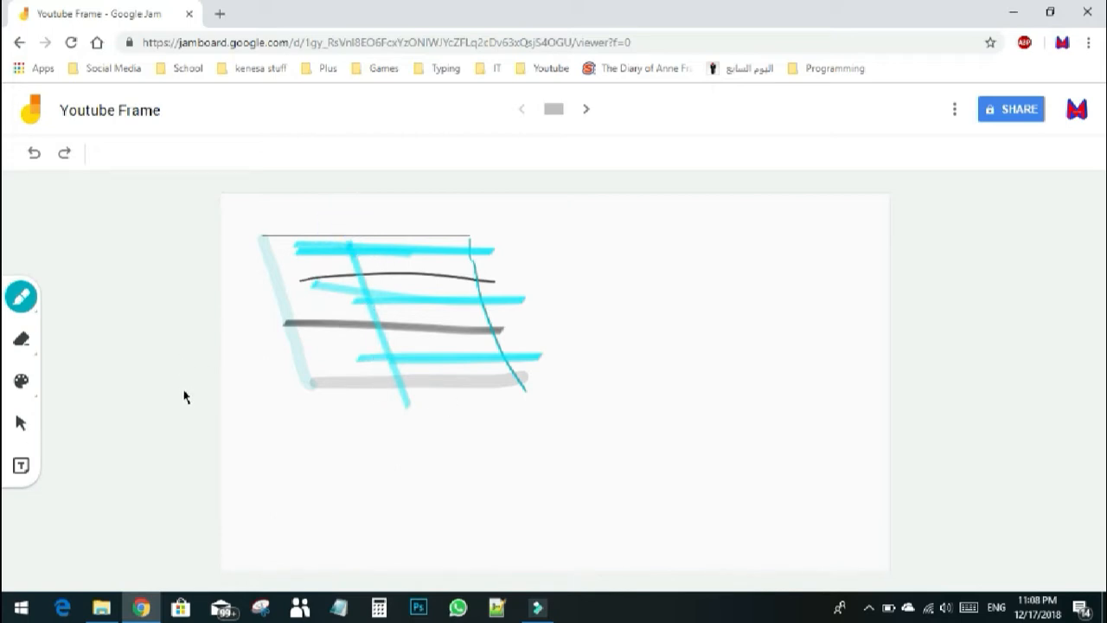
Step: Clear the whole board of all drawn strokes
left_click(22, 341)
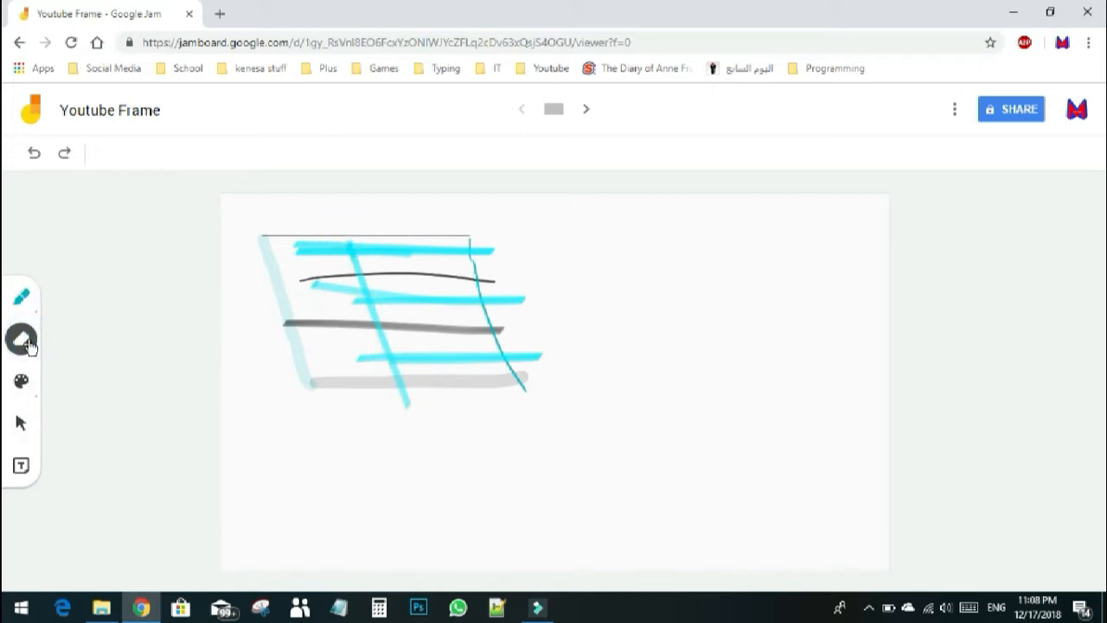
left_click(22, 341)
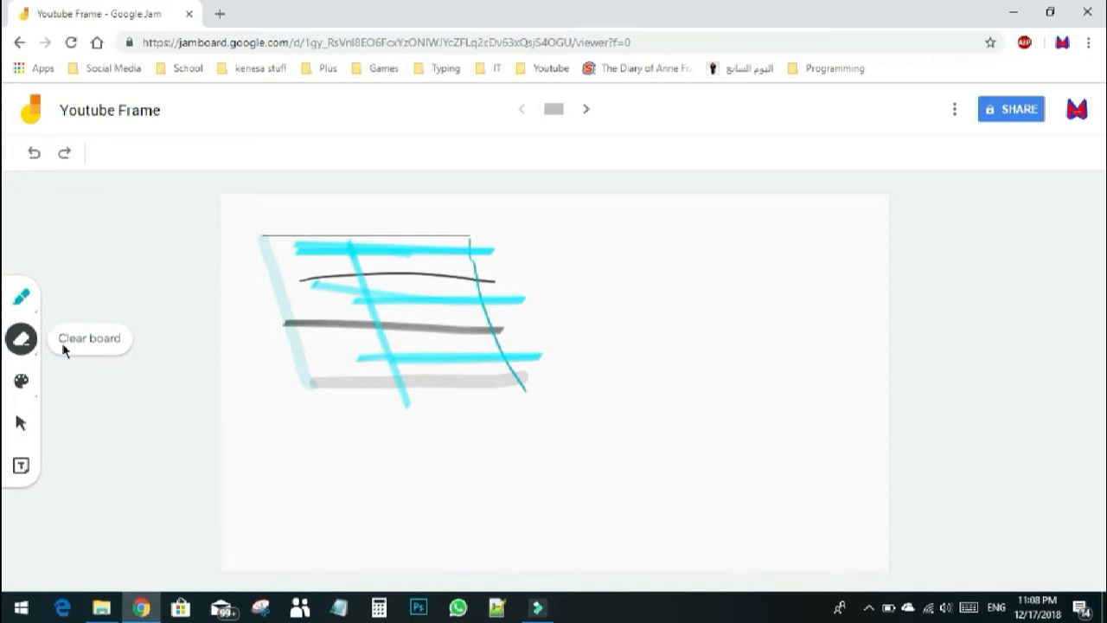
left_click(61, 341)
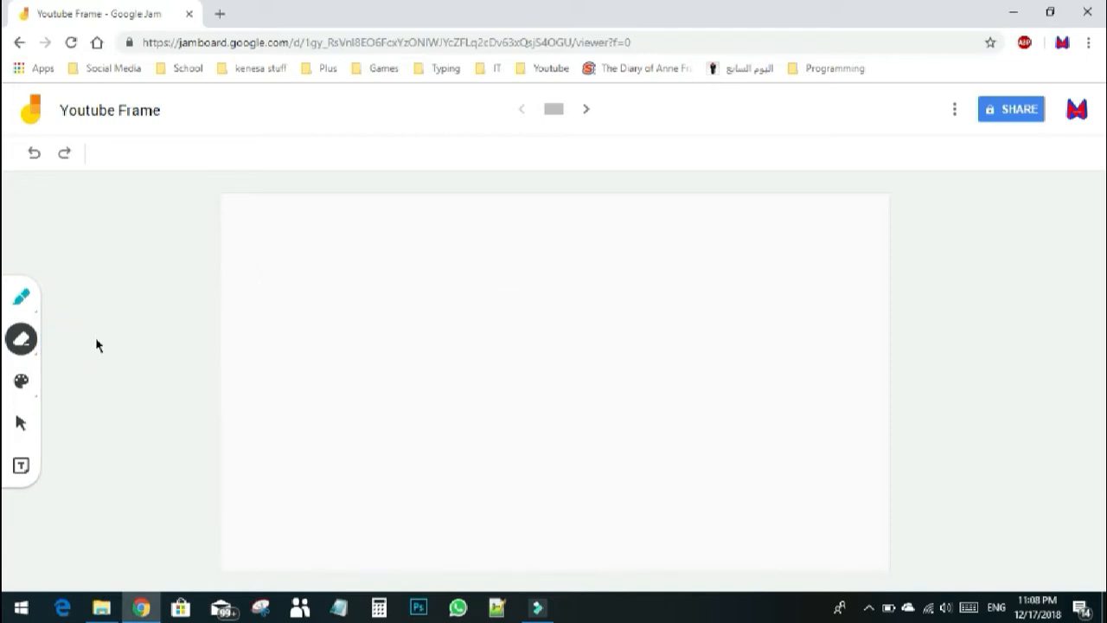
Step: Add a sticky note without background color reading "Youtube for example" and dismiss the following blank note
left_click(23, 424)
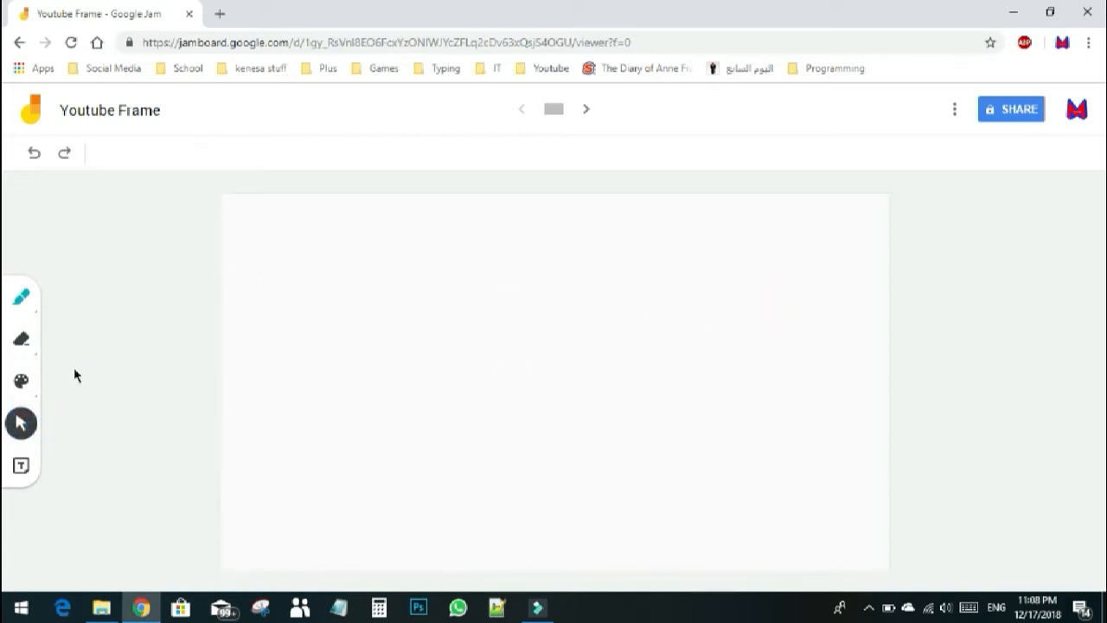
left_click(22, 466)
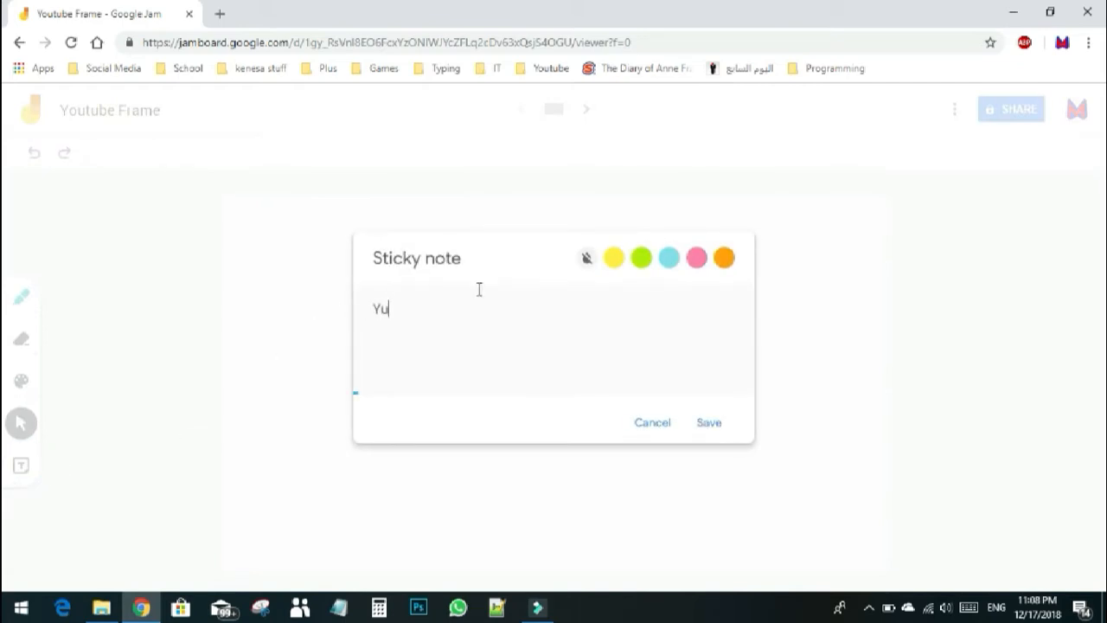
type("Youtube for example")
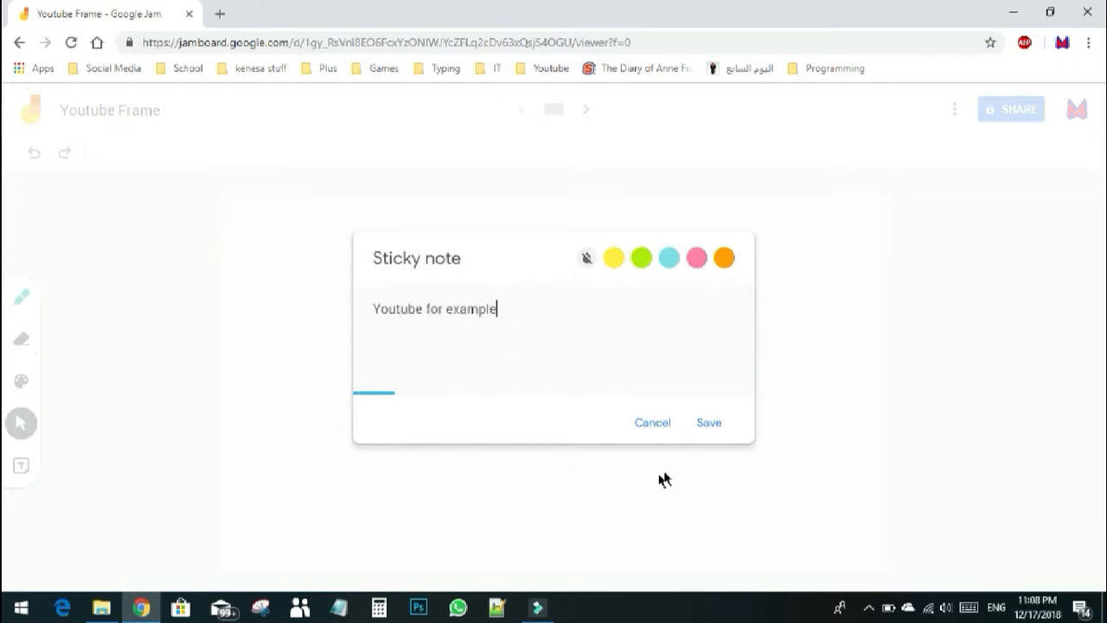
left_click(708, 423)
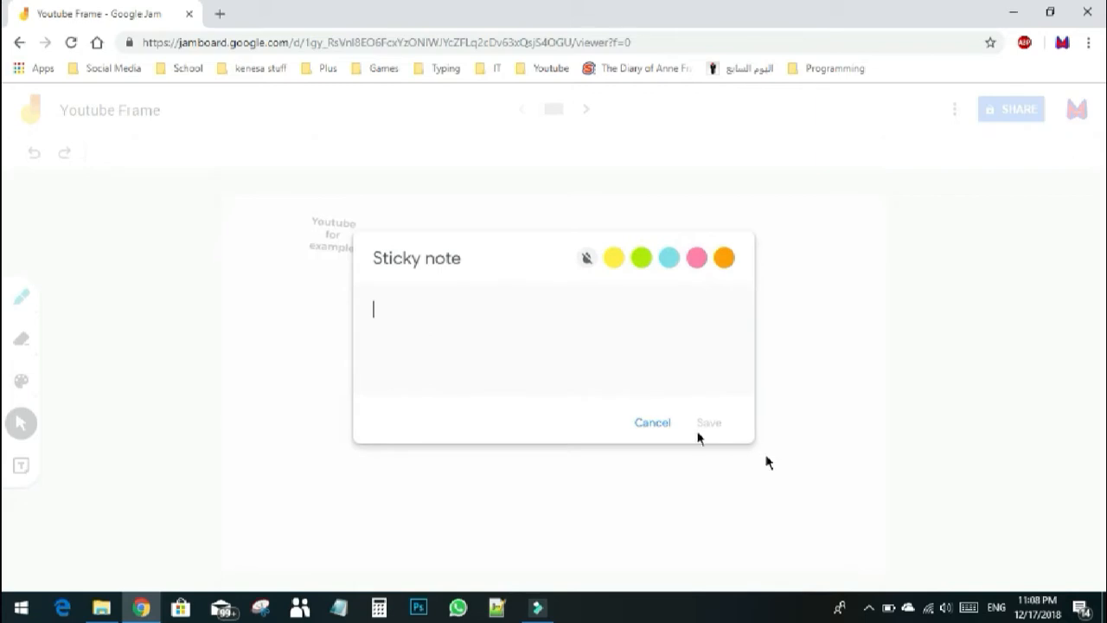
left_click(665, 423)
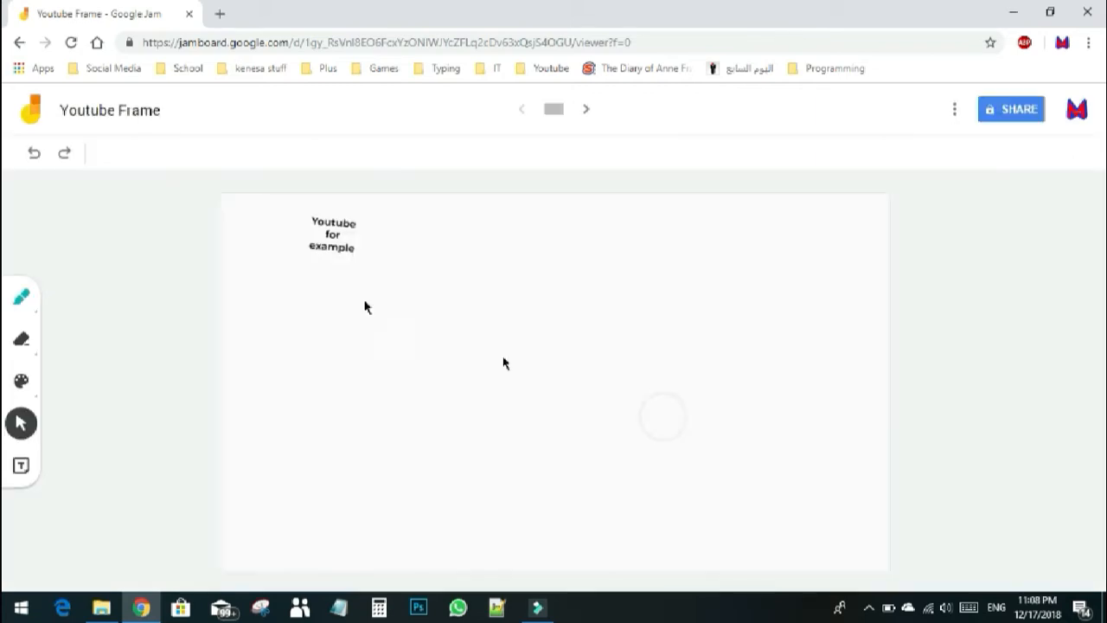
Step: Enlarge the sticky note, move it further into the frame and rotate it clockwise
left_click(311, 221)
left_click_drag(365, 271, 409, 318)
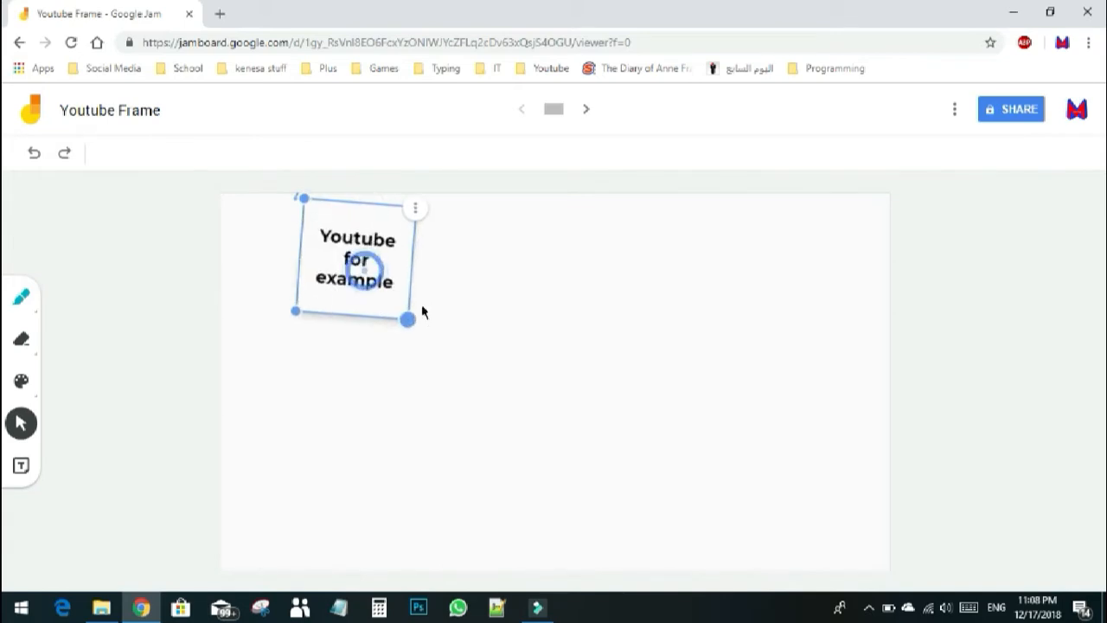
left_click_drag(383, 234, 445, 282)
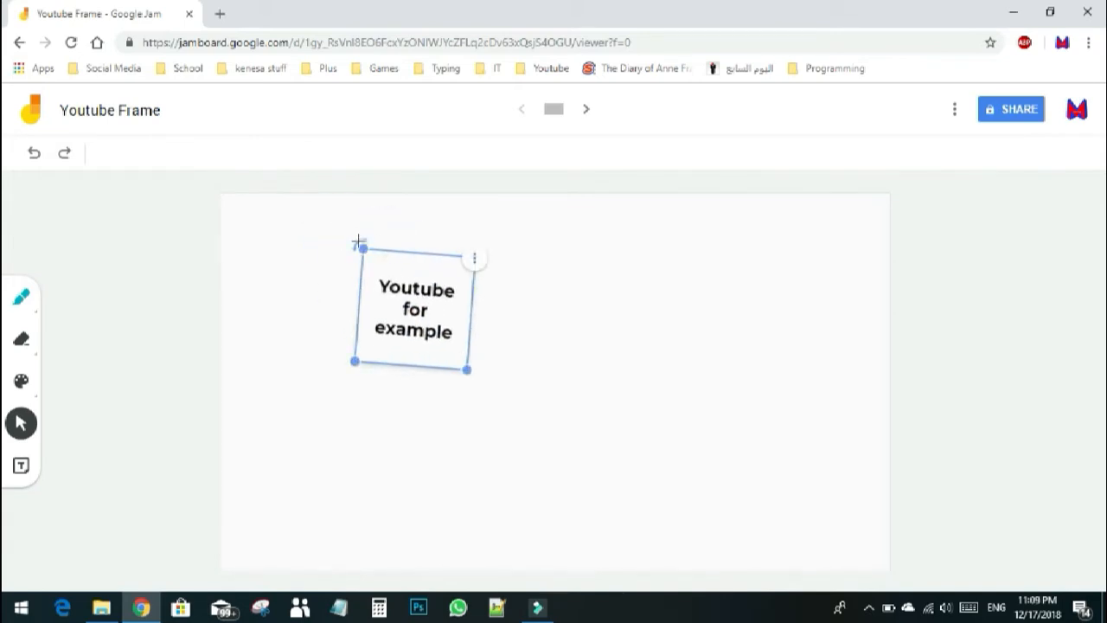
left_click_drag(361, 242, 384, 234)
left_click(486, 276)
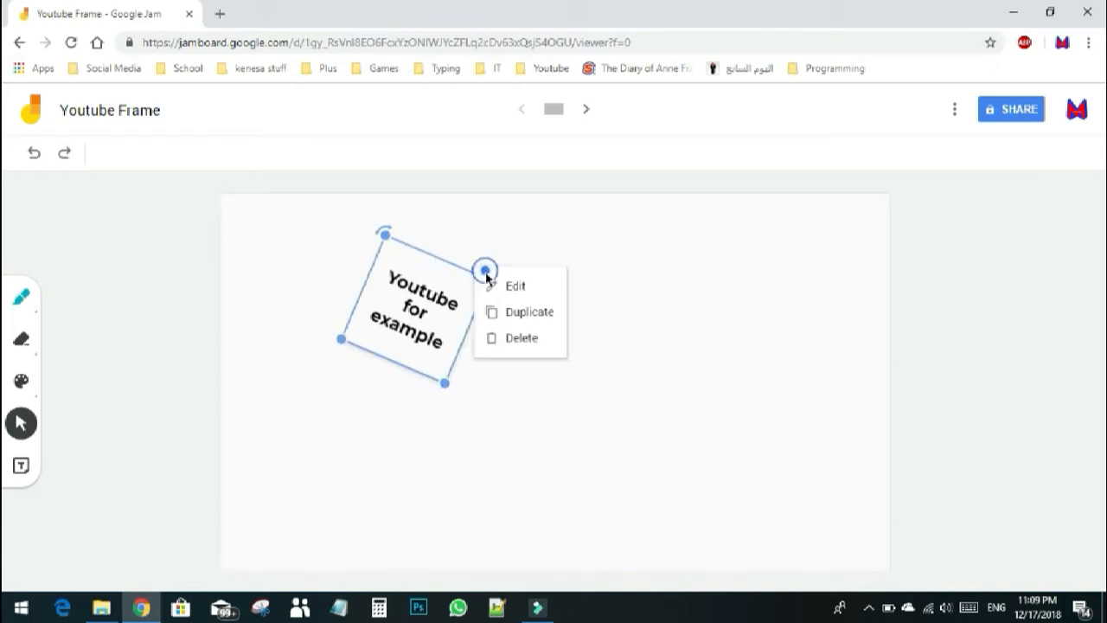
left_click(528, 290)
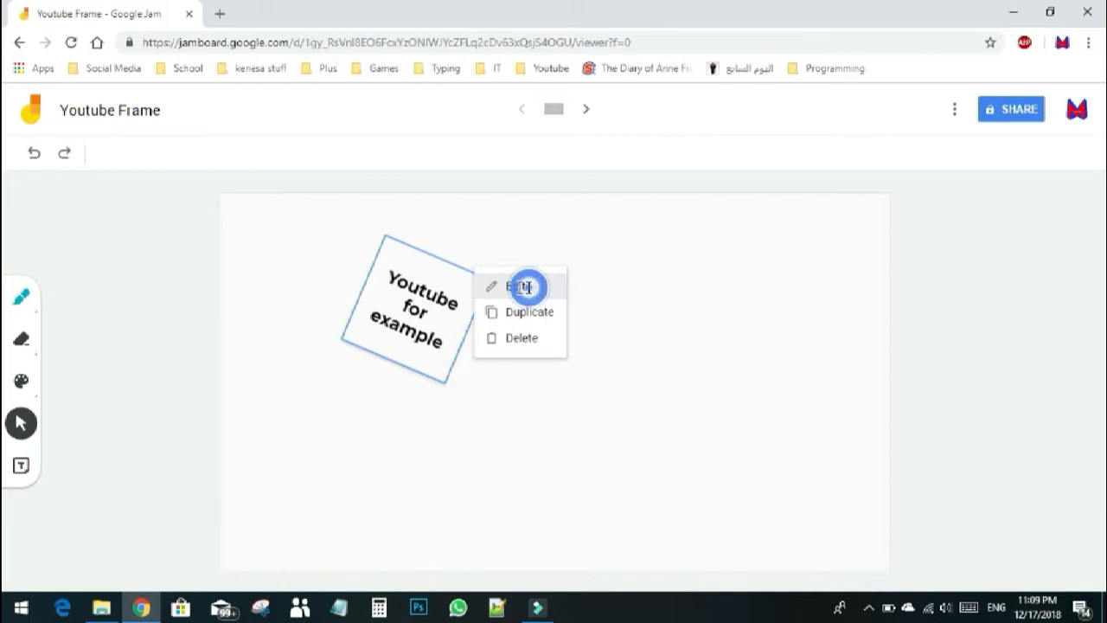
left_click(652, 422)
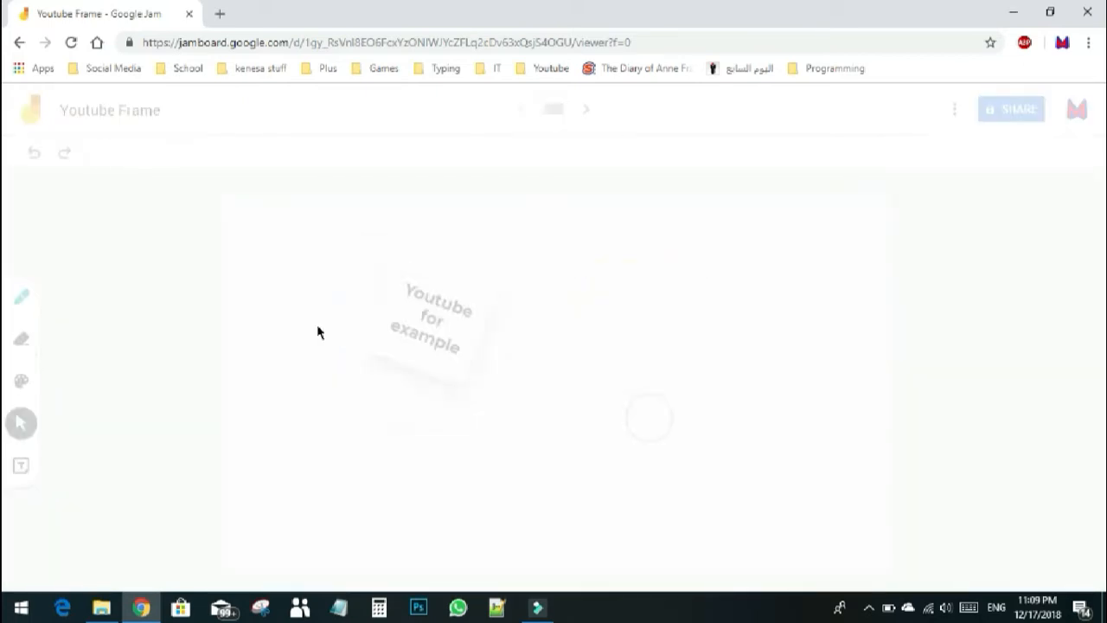
Step: Highlight the three text lines of the sticky note in blue with the Highlighter
left_click(23, 299)
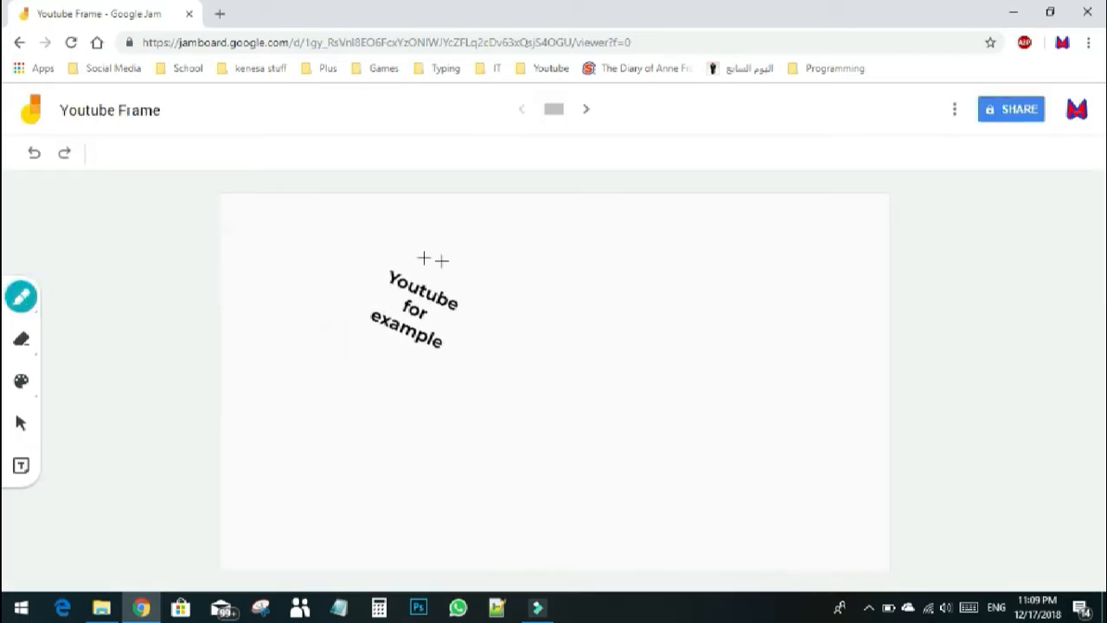
mouse_move(379, 271)
left_mouse_down()
mouse_move(461, 308)
mouse_move(393, 303)
mouse_move(391, 320)
left_mouse_up()
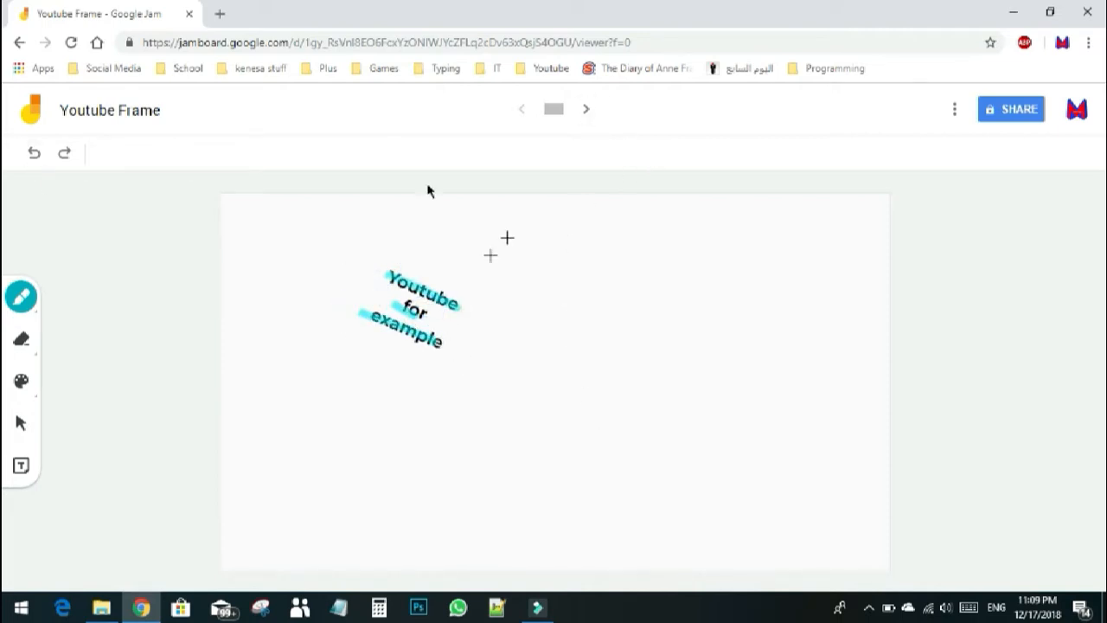
Step: Add a second blank frame to the Jam, then return to the first frame with the sticky note
left_click(588, 109)
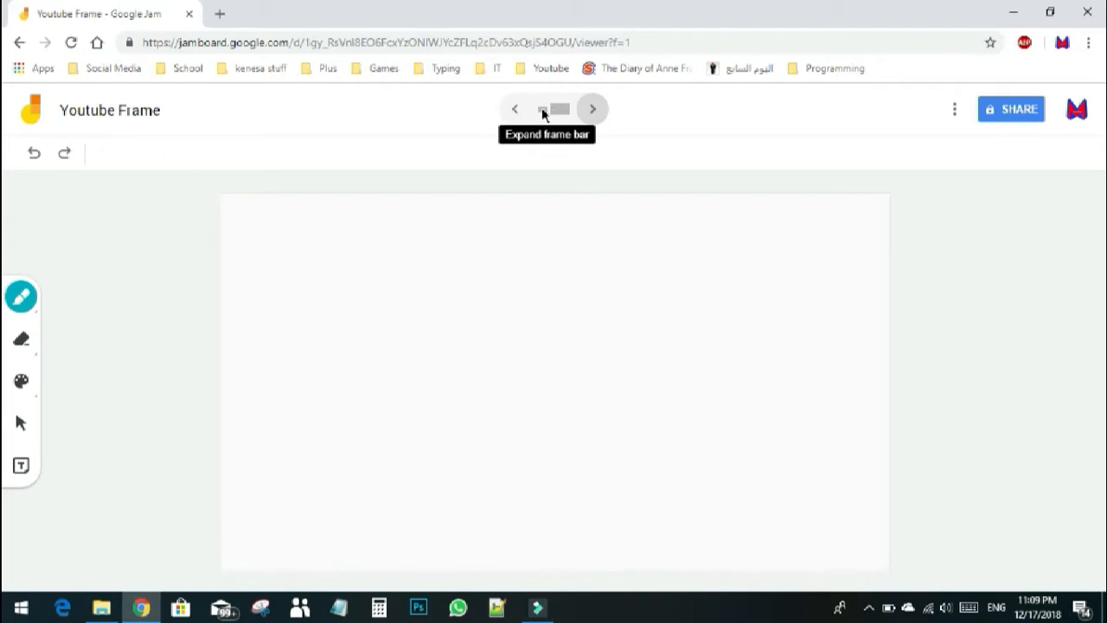
left_click(541, 107)
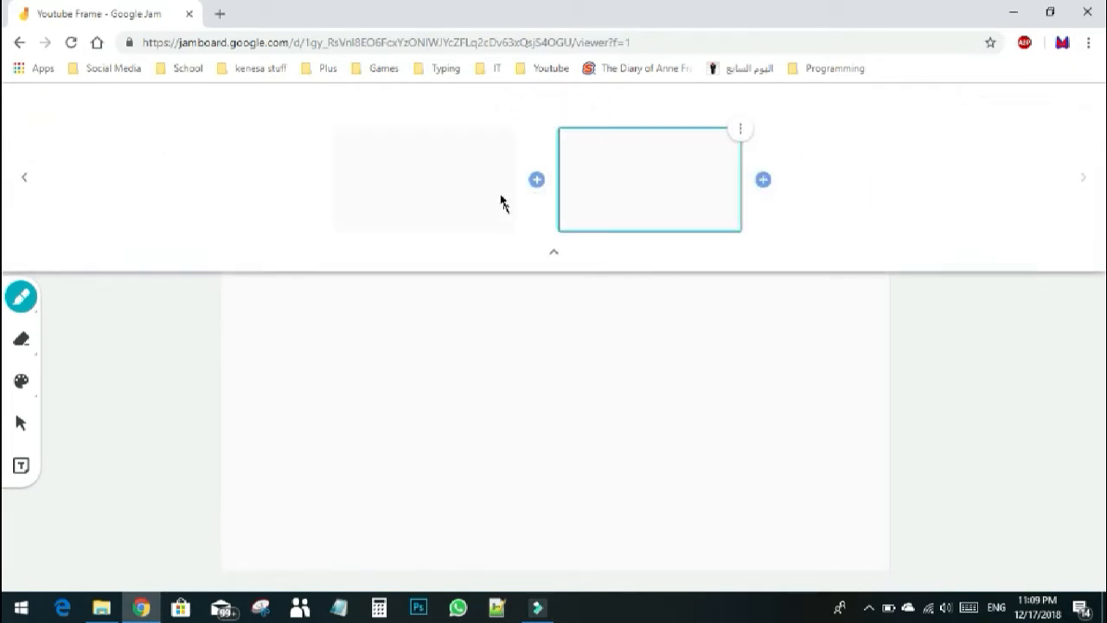
left_click(641, 311)
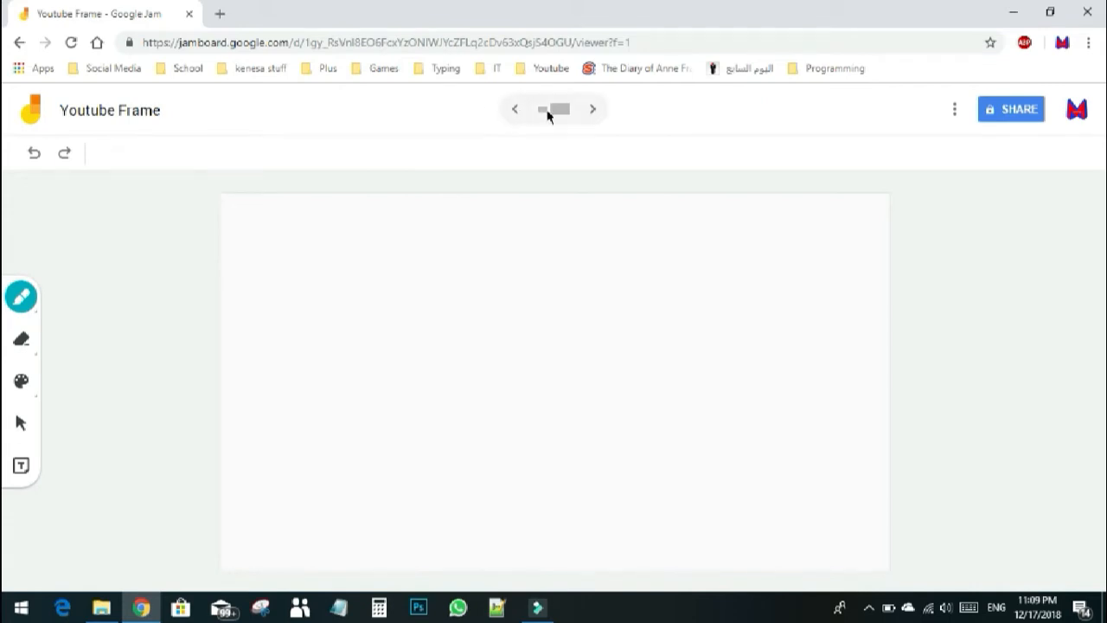
left_click(548, 110)
left_click(1032, 430)
left_click(514, 109)
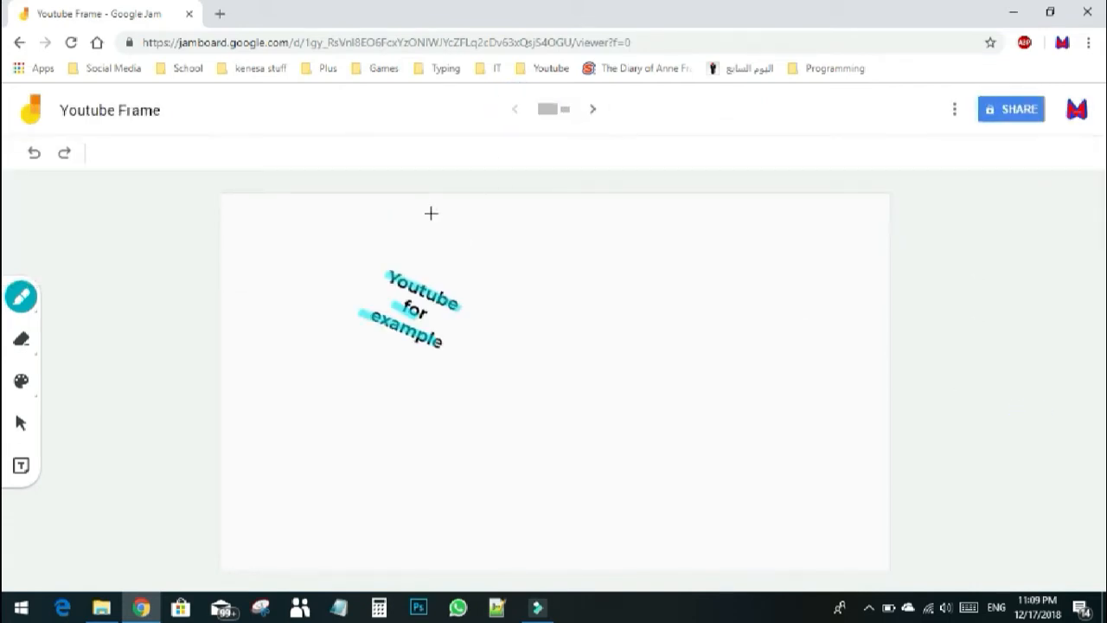
Step: Draw a stick figure with the Pen beside the sticky note on the first frame, including head, body, arms and legs
left_click(21, 296)
left_click(70, 299)
mouse_move(641, 272)
left_mouse_down()
mouse_move(632, 294)
mouse_move(642, 251)
mouse_move(642, 297)
mouse_move(668, 298)
left_mouse_up()
left_click_drag(674, 355, 668, 304)
left_click_drag(676, 355, 734, 303)
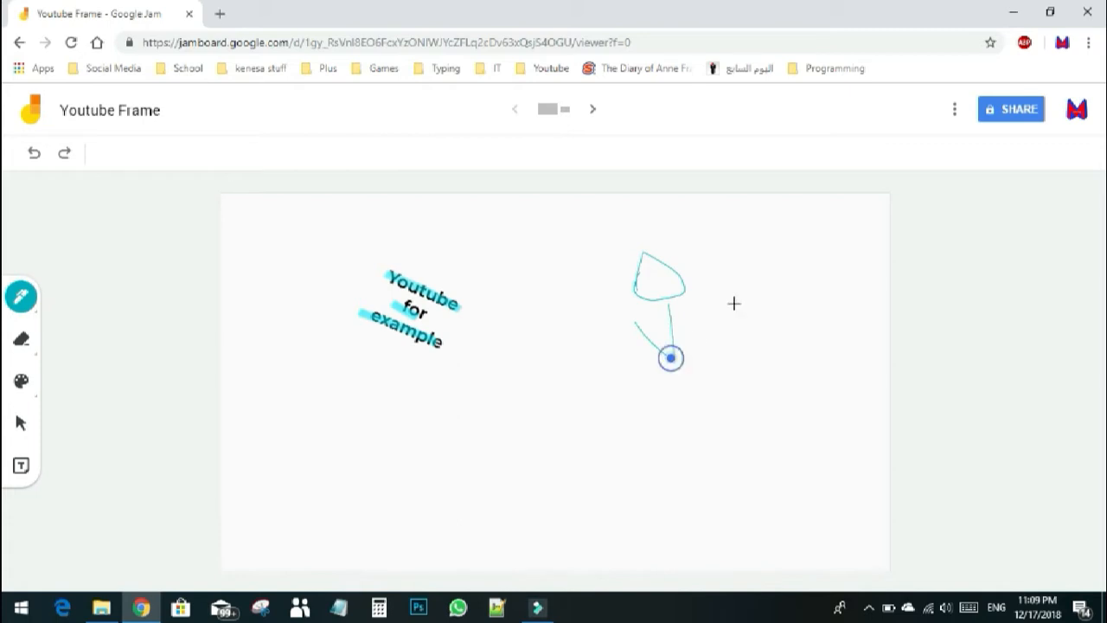
left_click_drag(673, 358, 652, 395)
left_click_drag(674, 357, 697, 391)
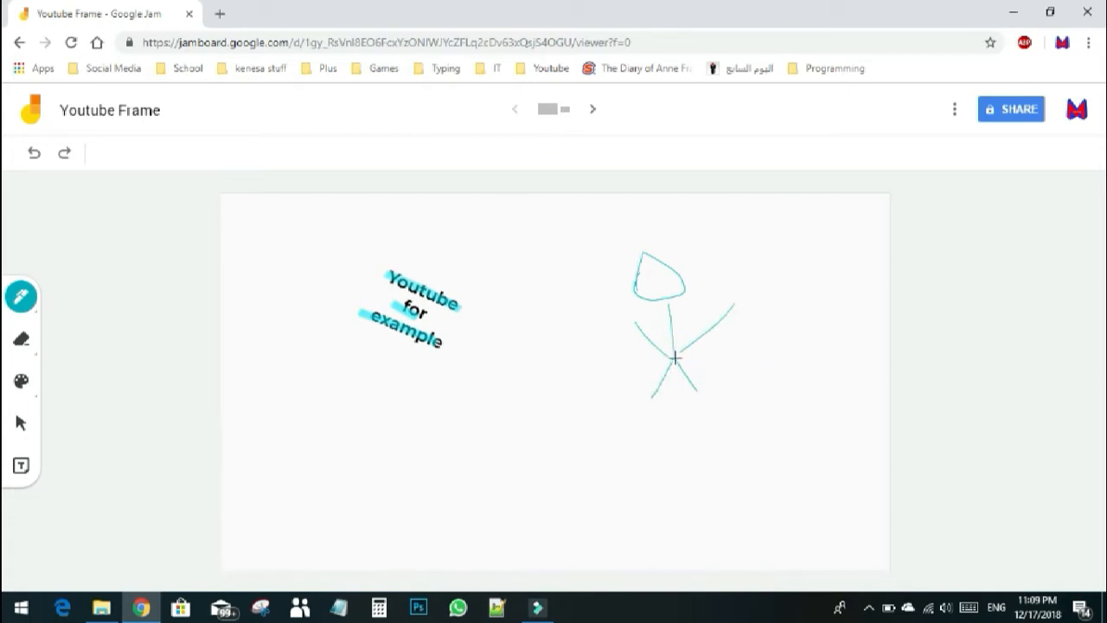
Step: Draw a similar stick figure with a changed arm and leg pose on the blank second frame
left_click(592, 109)
left_click(673, 249)
left_click_drag(640, 305, 635, 257)
mouse_move(643, 309)
left_mouse_down()
mouse_move(648, 346)
mouse_move(689, 322)
left_mouse_up()
mouse_move(647, 305)
left_mouse_down()
mouse_move(647, 322)
mouse_move(598, 319)
left_mouse_up()
mouse_move(655, 347)
left_mouse_down()
mouse_move(611, 367)
mouse_move(640, 371)
left_mouse_up()
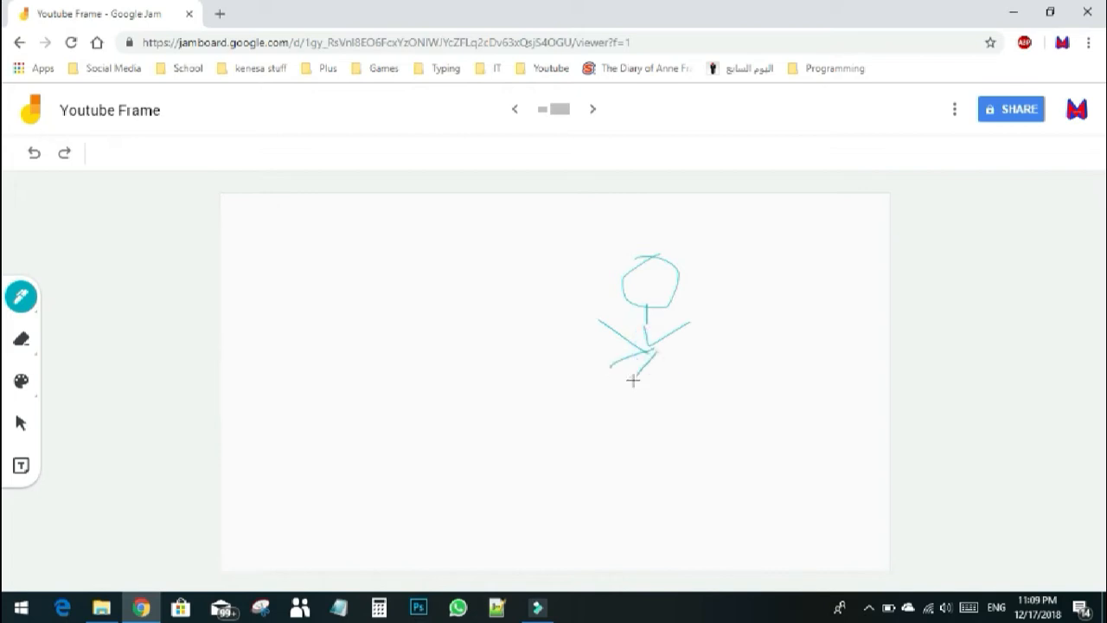
Step: Add a third frame and draw a stick figure with feet at about the same place as in the earlier frames
left_click(514, 109)
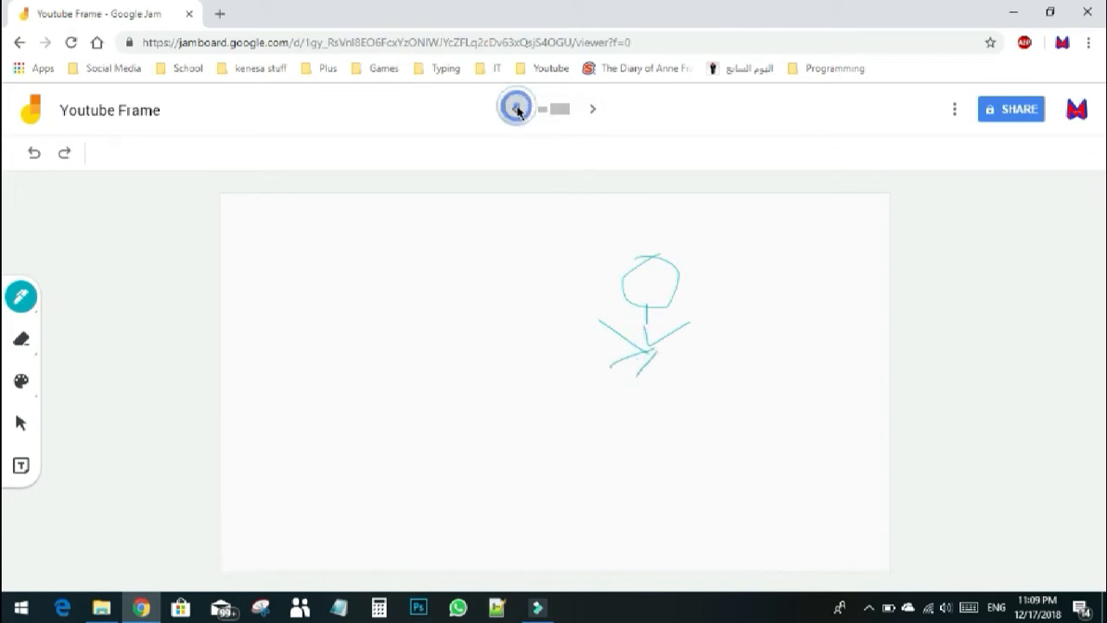
left_click(599, 110)
left_click(598, 110)
mouse_move(680, 246)
left_mouse_down()
mouse_move(675, 285)
mouse_move(680, 249)
left_mouse_up()
left_click_drag(652, 315, 642, 345)
left_click_drag(624, 386, 651, 341)
left_click_drag(654, 345, 666, 363)
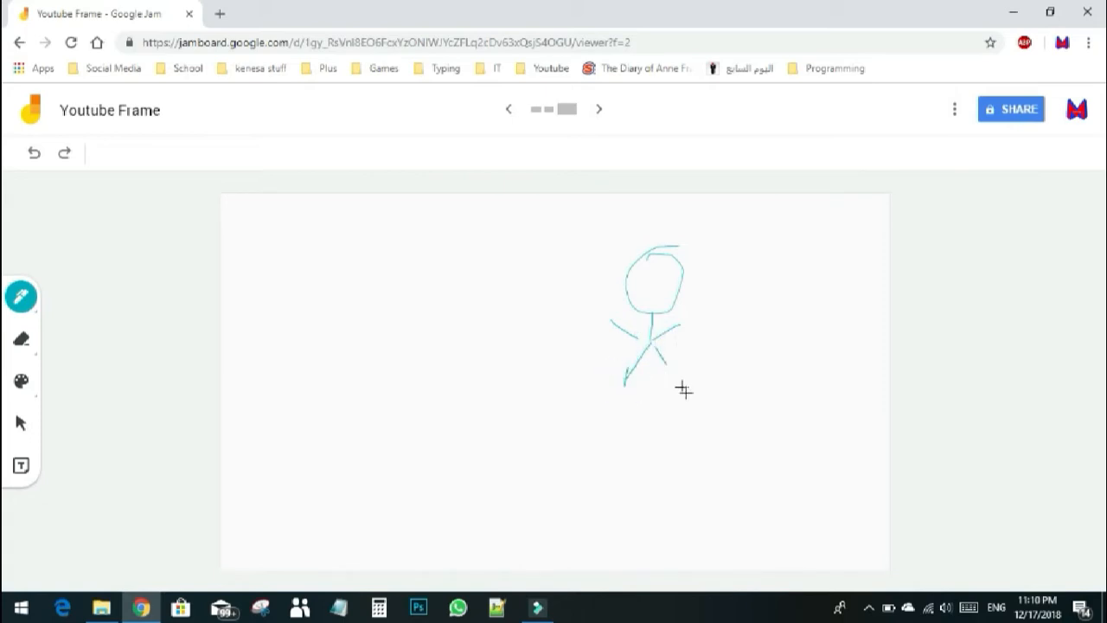
left_click(625, 383)
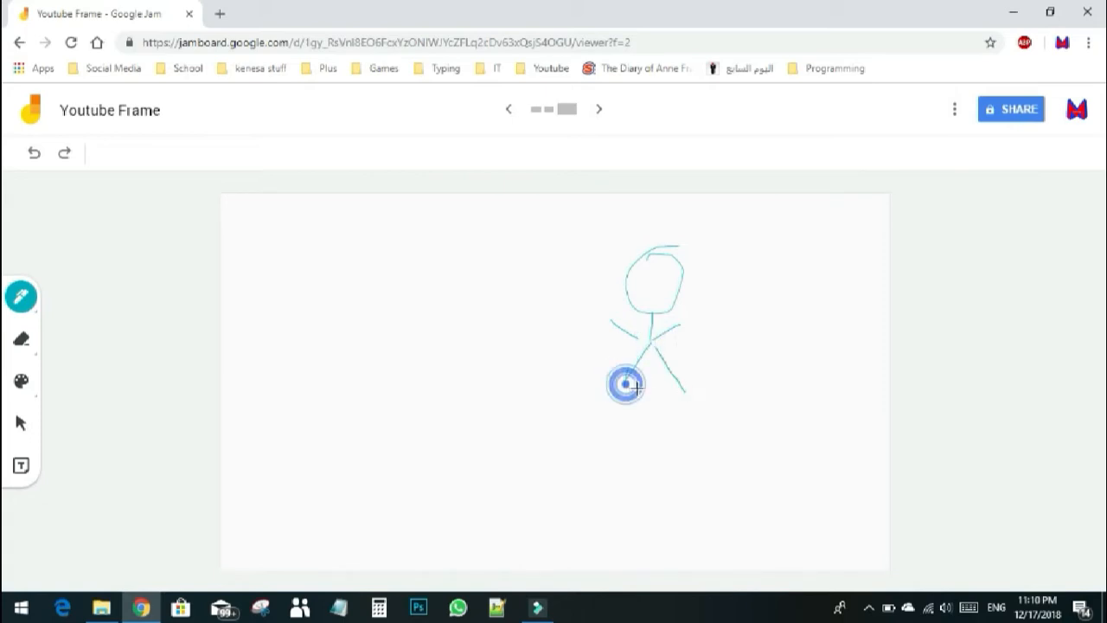
left_click(640, 382)
left_click_drag(630, 378, 697, 389)
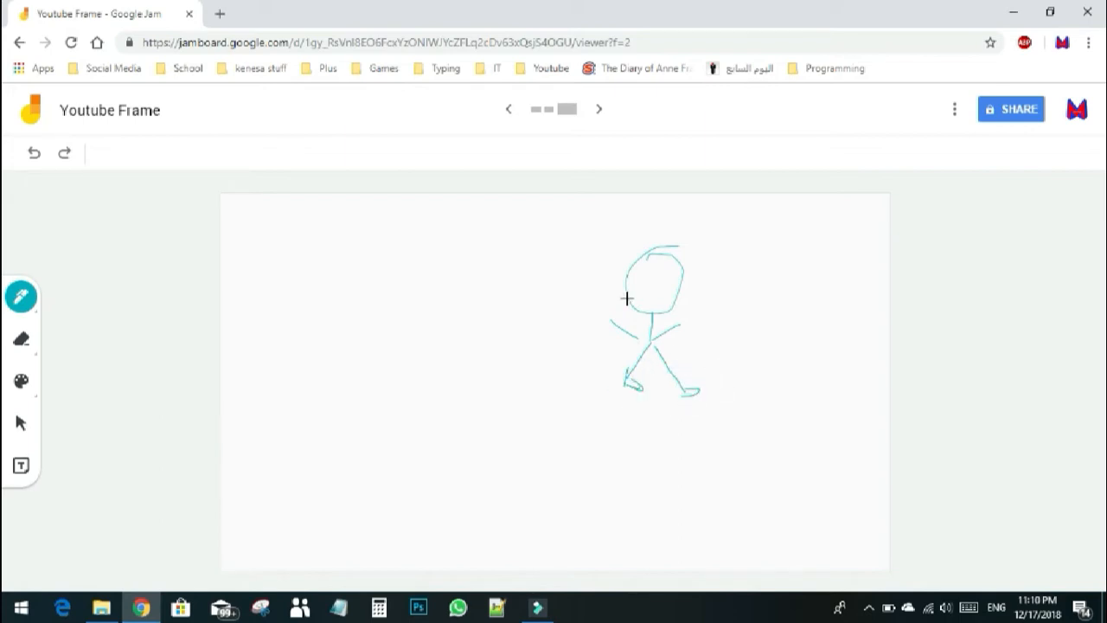
Step: Flip back through the frames to the first one and forward to the third to preview the stick figure's motion
left_click(509, 111)
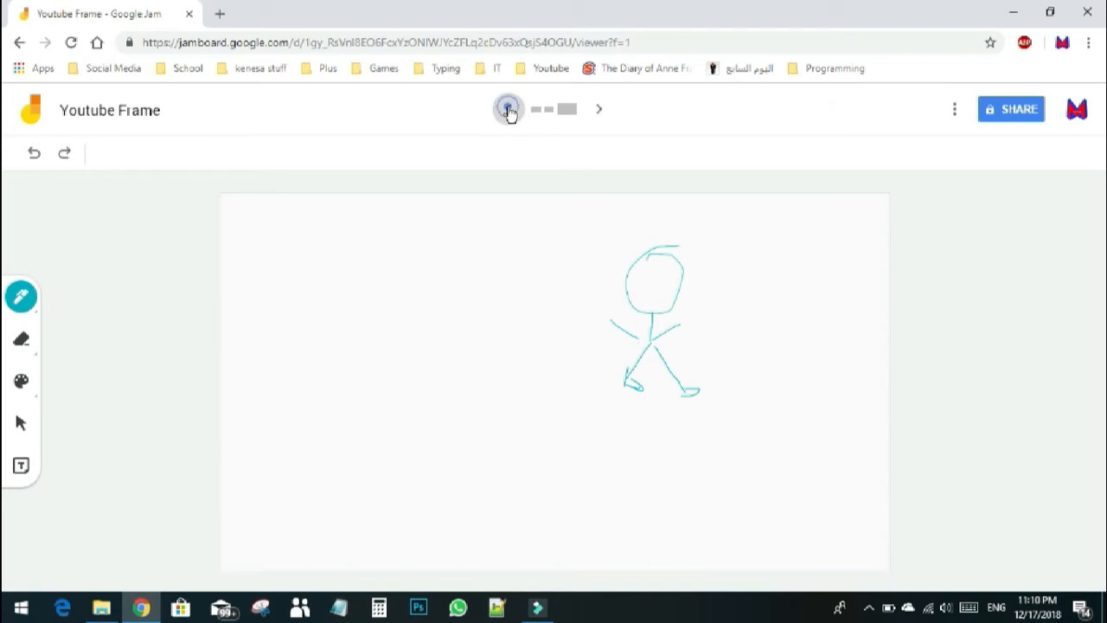
left_click(510, 111)
left_click(593, 110)
left_click(595, 110)
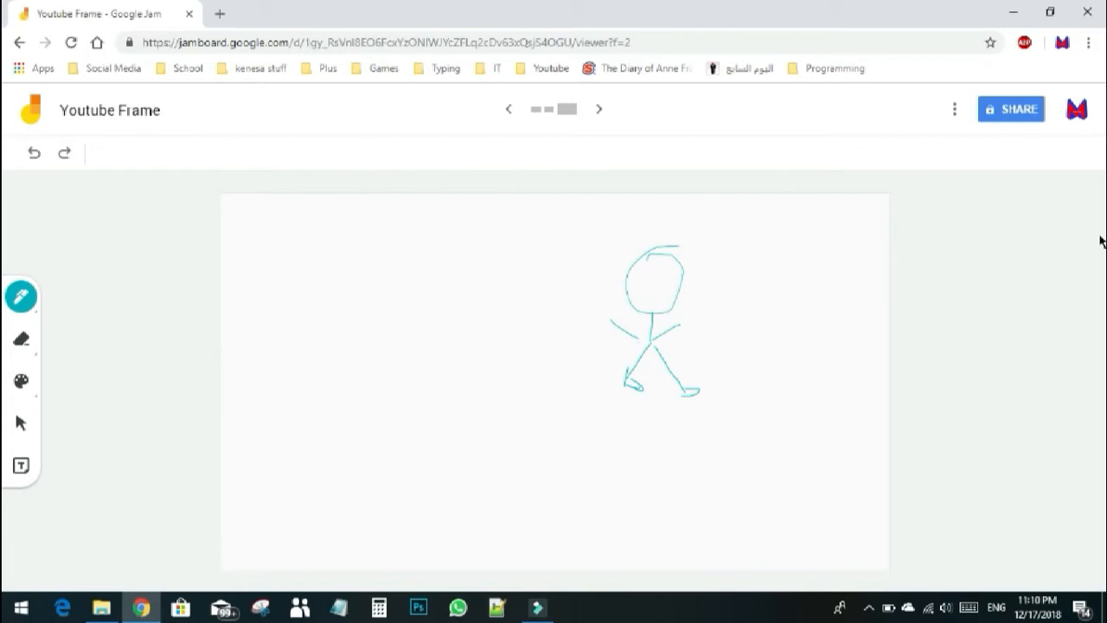
Step: Examine the Jam's download and image-saving options, and switch to Filmora to view its media import options
left_click(955, 110)
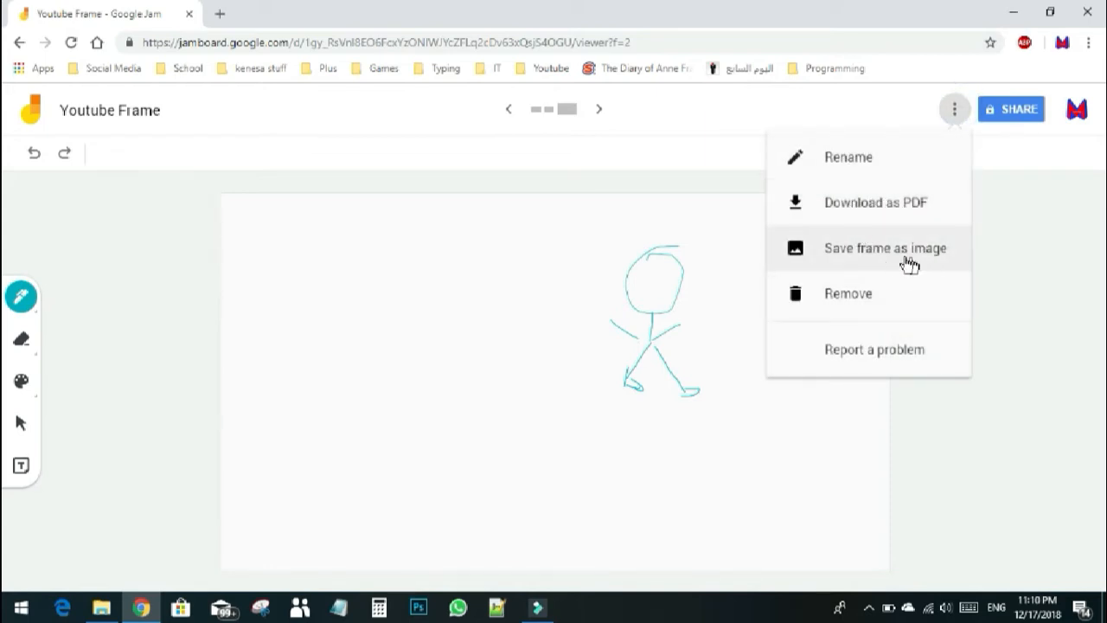
left_click(563, 586)
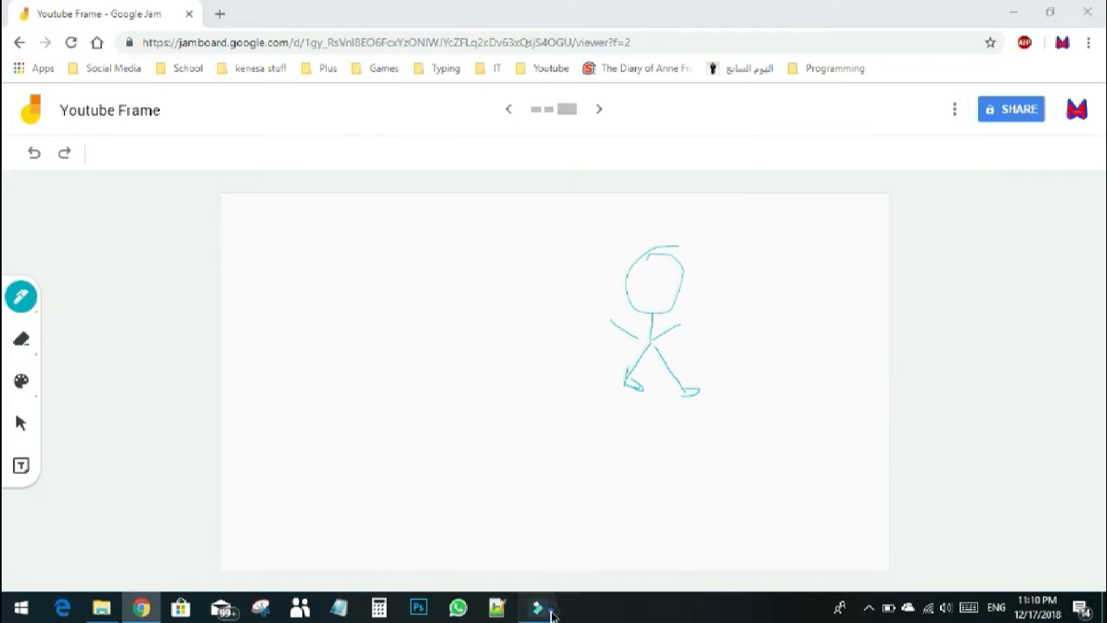
left_click(540, 606)
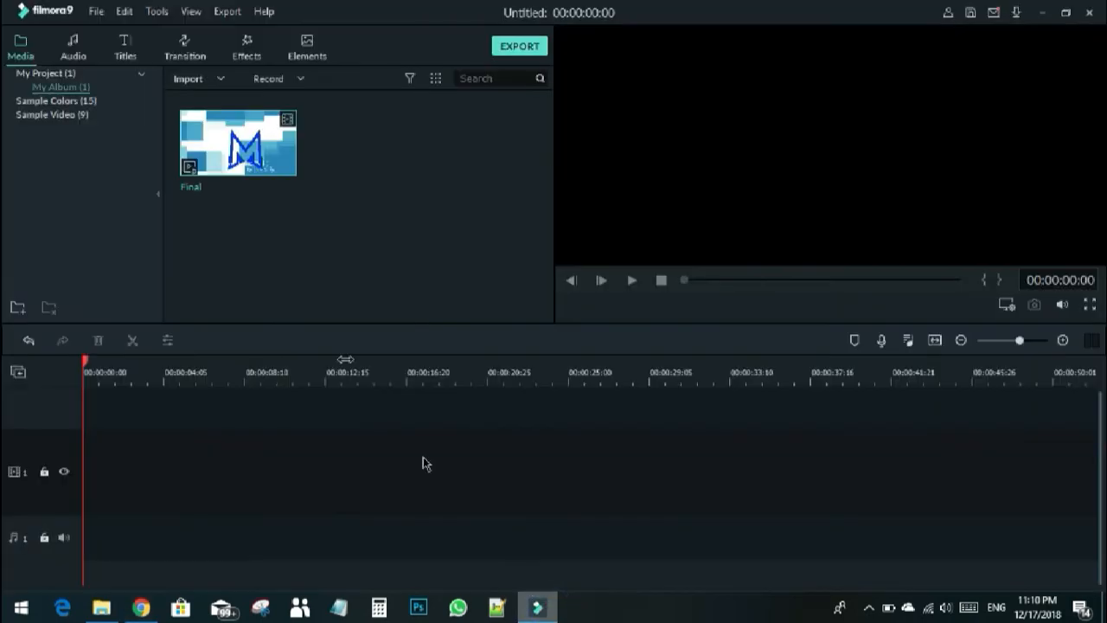
left_click(214, 78)
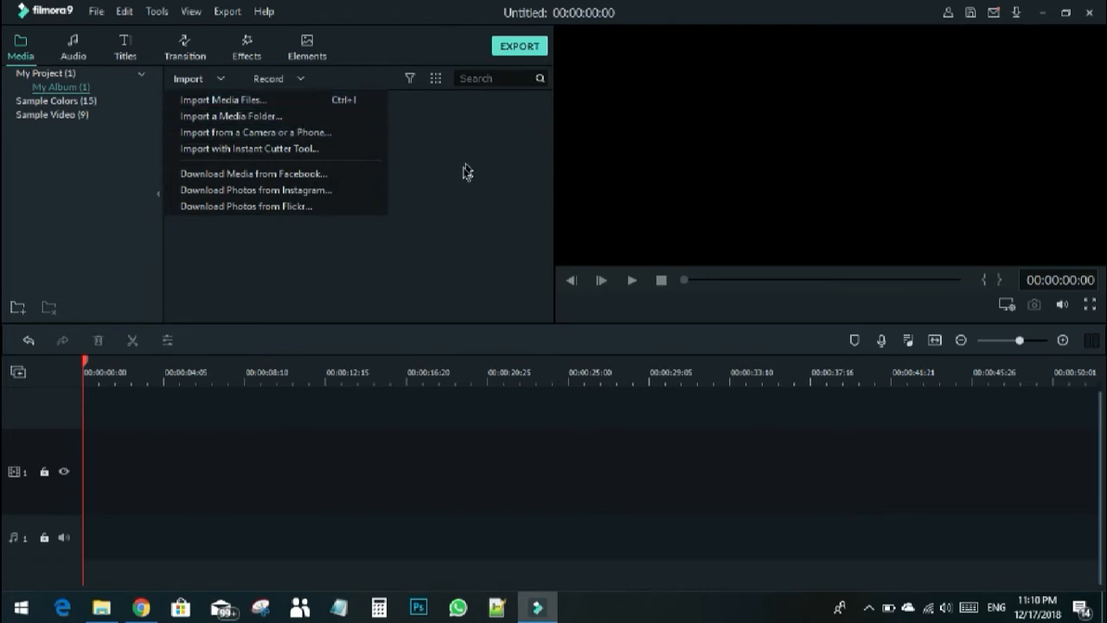
left_click(456, 195)
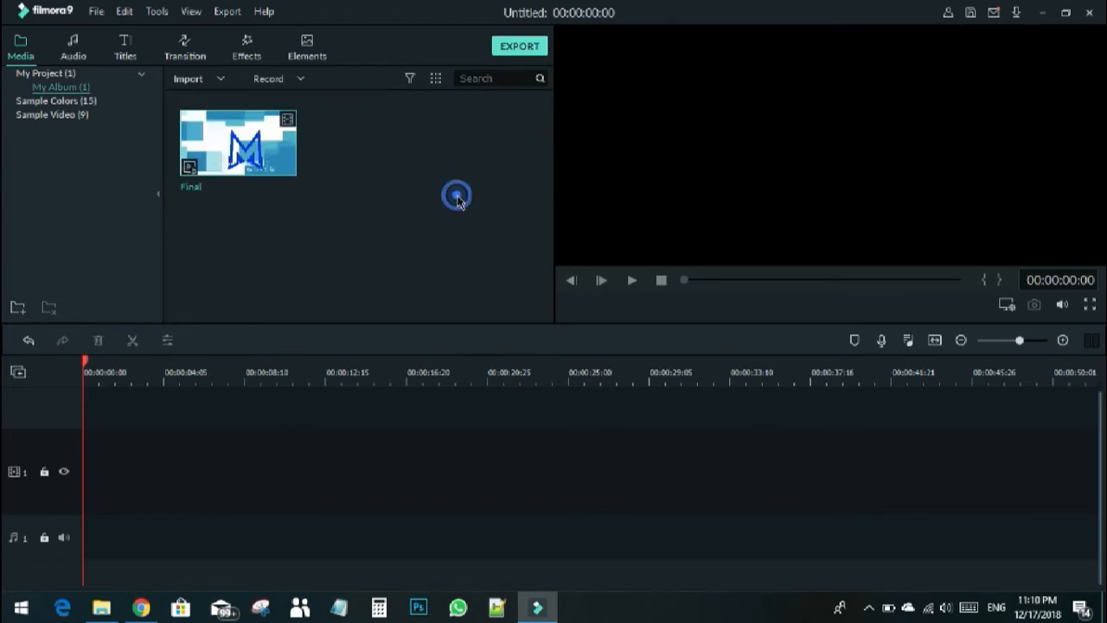
Step: Switch back to Chrome and examine the Jam's PDF download and image options and the signed-in account details
left_click(142, 607)
left_click(956, 112)
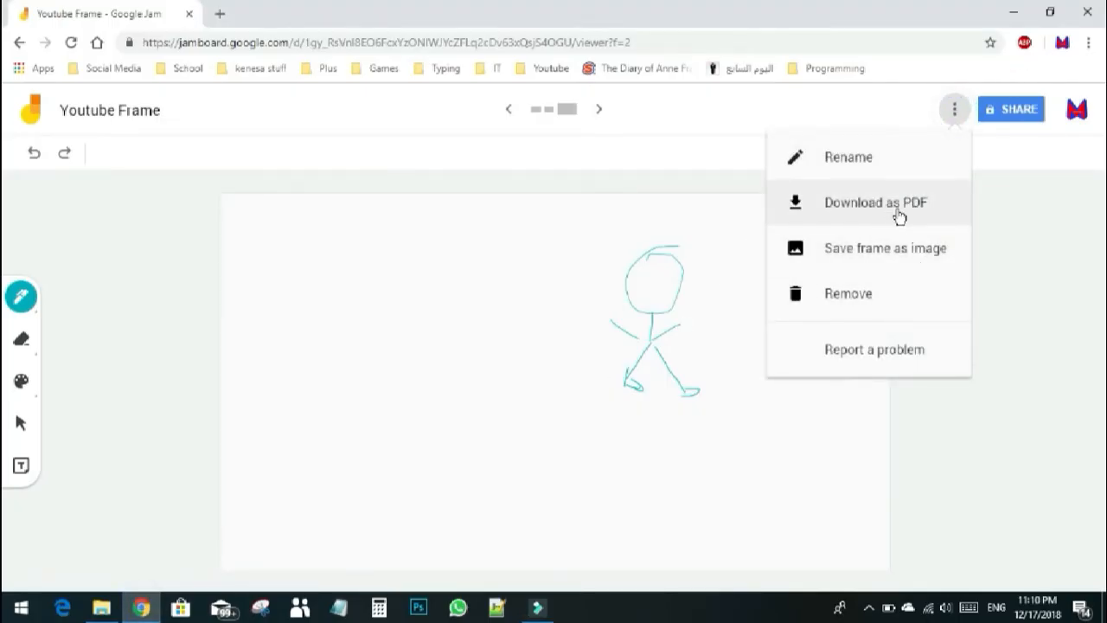
left_click(1046, 235)
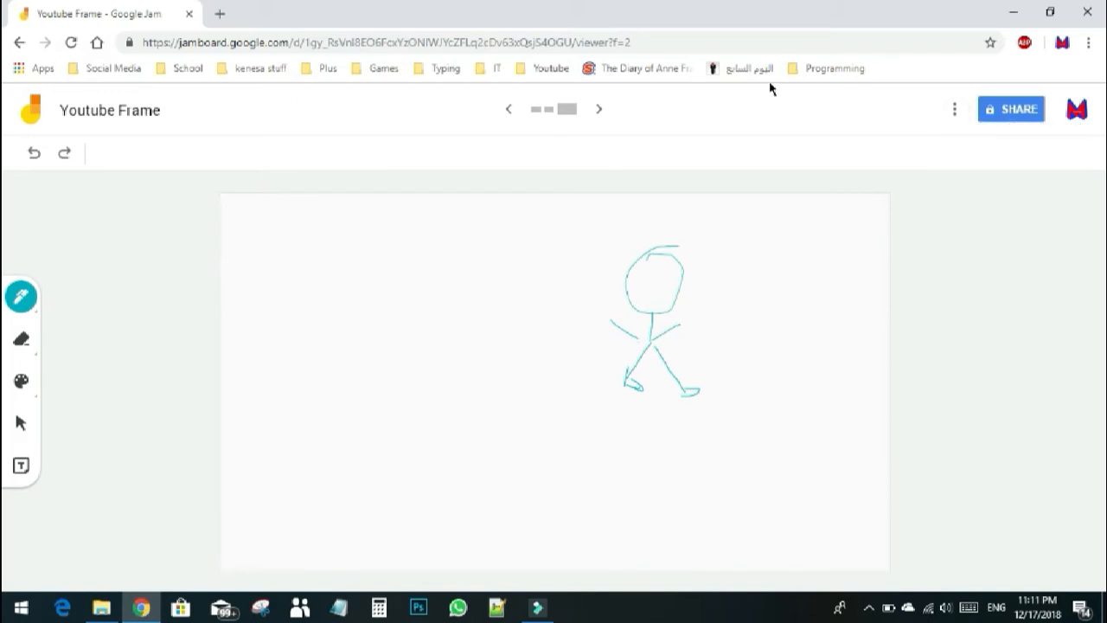
left_click(1081, 109)
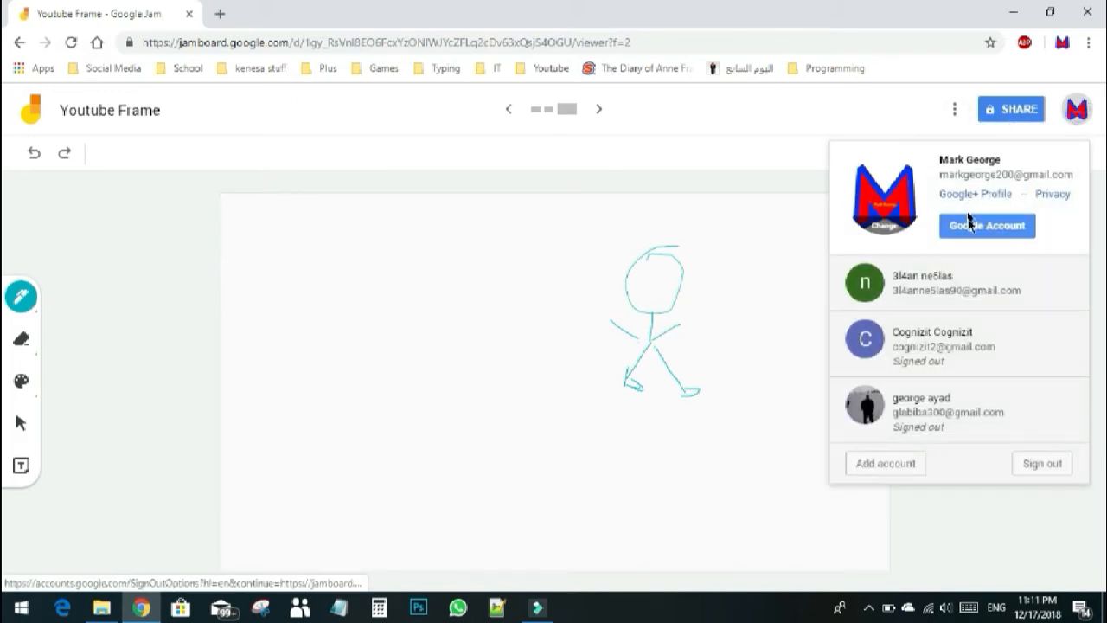
Step: Open the Jamboard home page in a new browser tab from the Google apps list
left_click(218, 14)
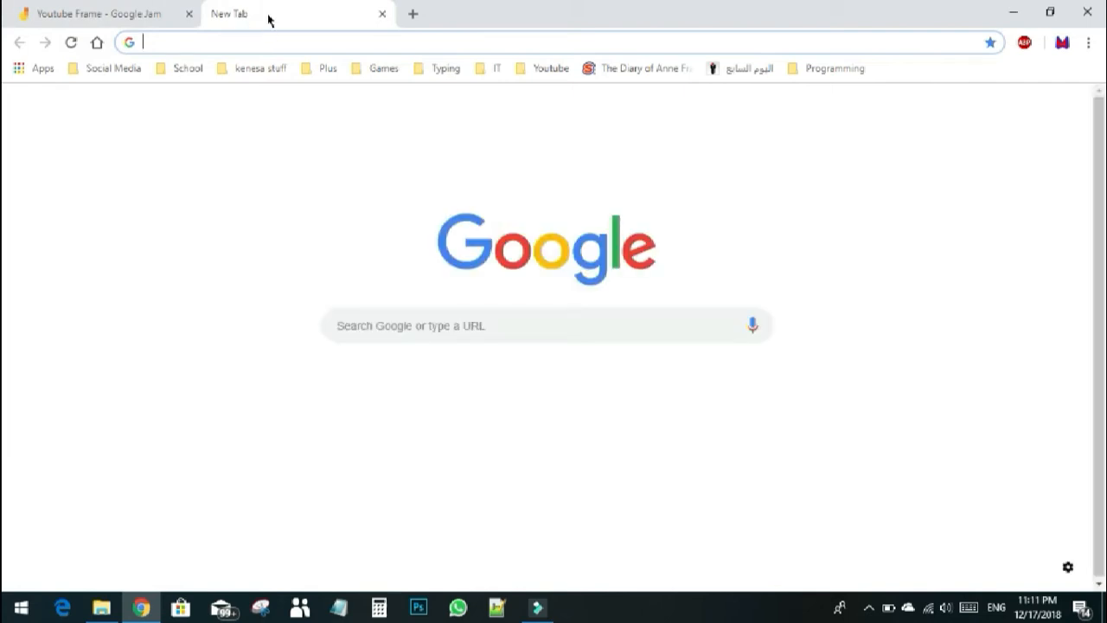
left_click(996, 107)
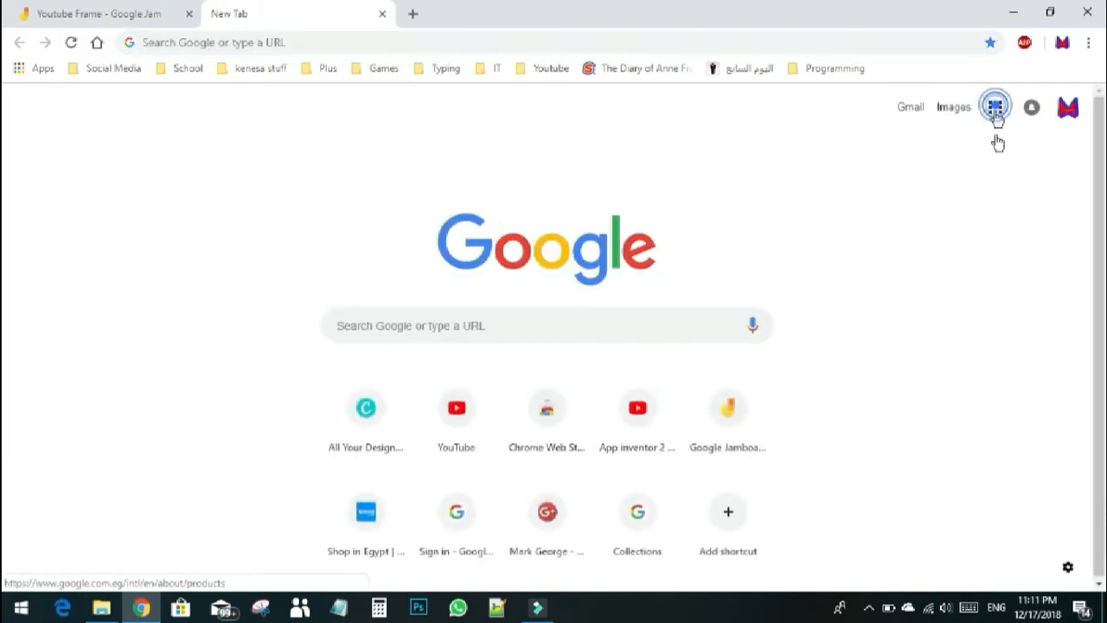
left_click(950, 517)
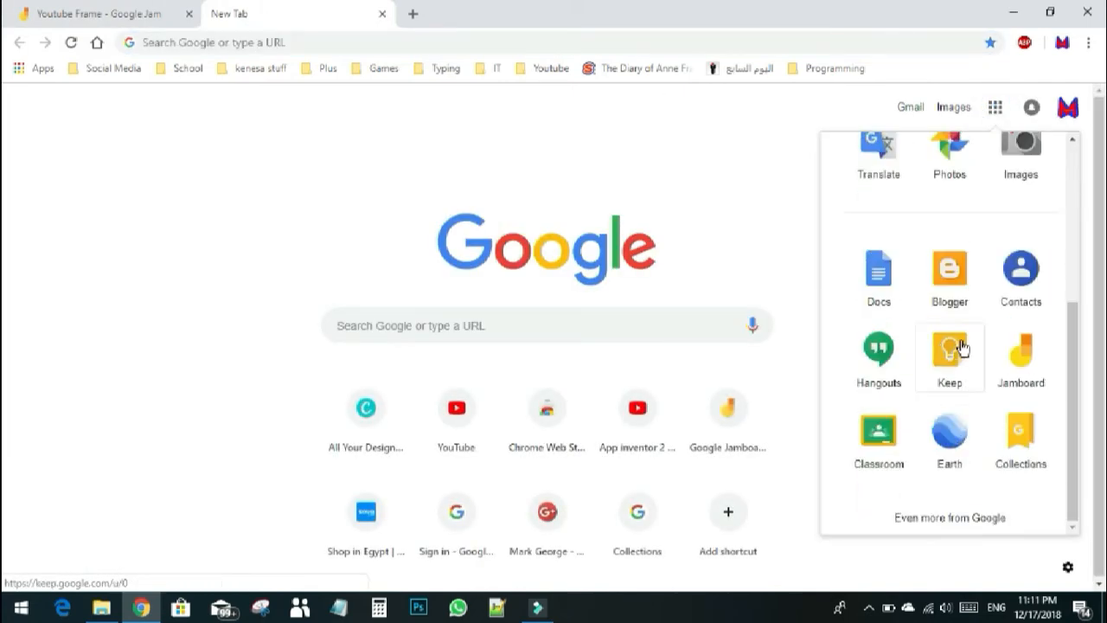
left_click(1007, 363)
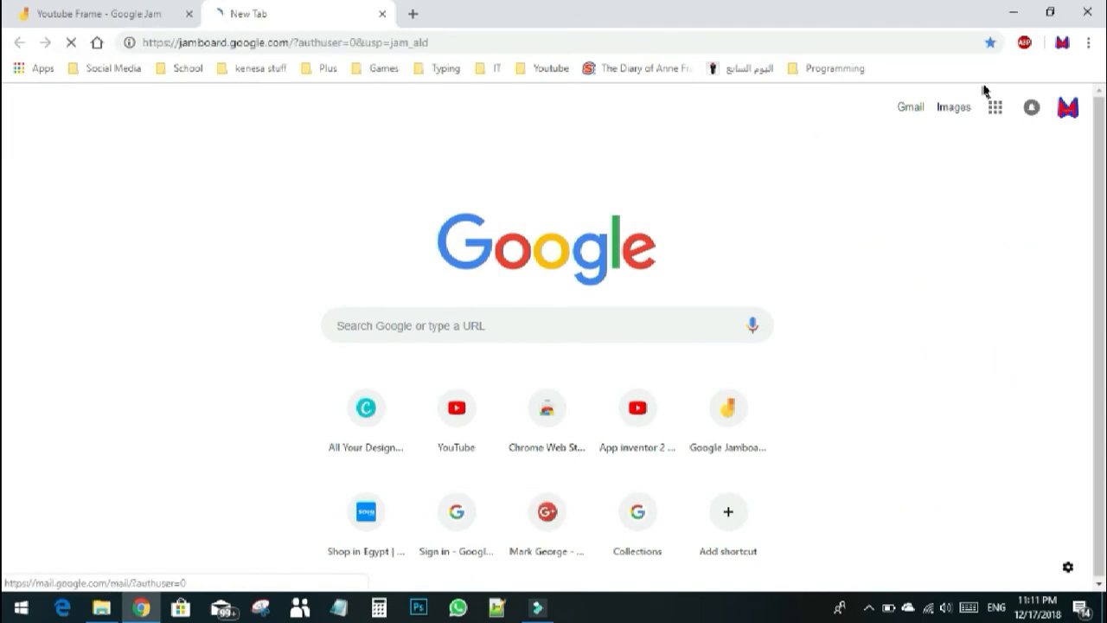
Step: Return to the Youtube Frame tab and open the Jam's sharing settings
left_click(100, 12)
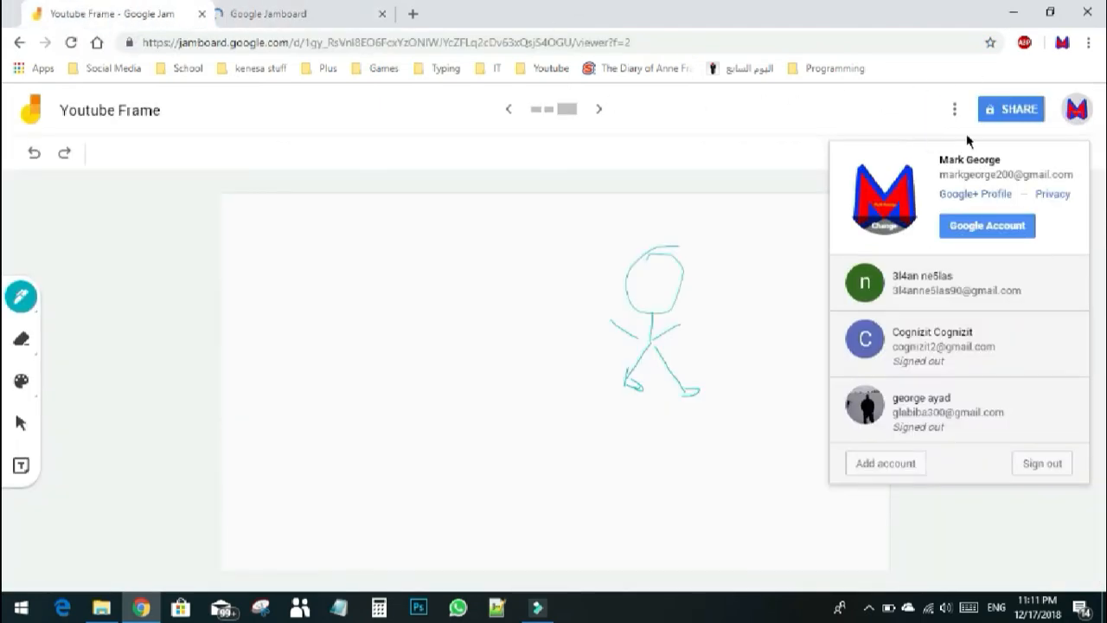
left_click(1019, 113)
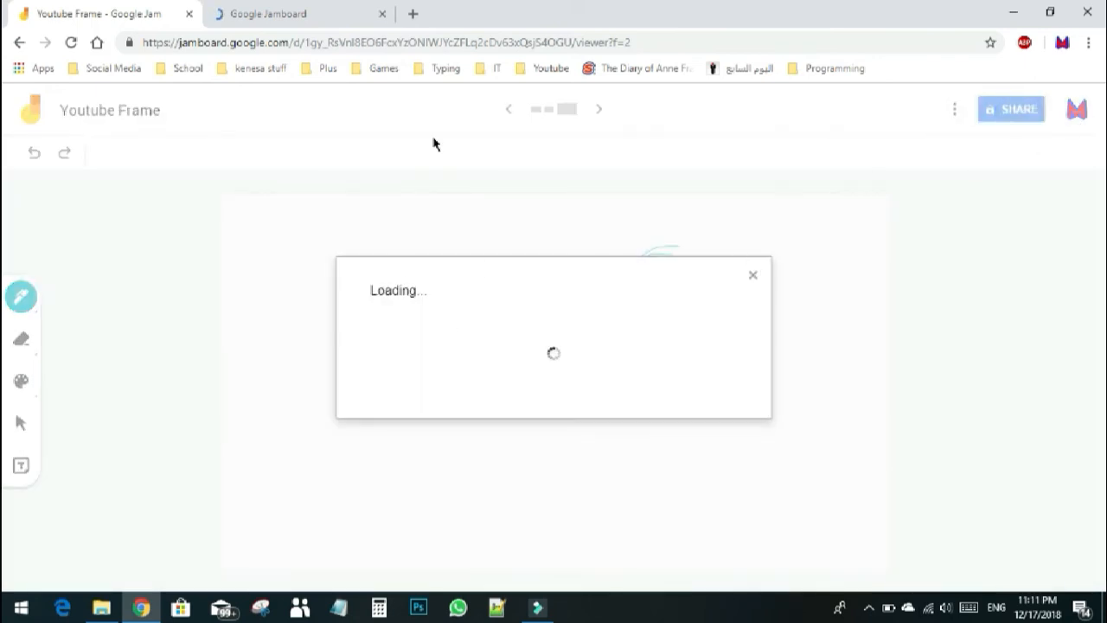
Step: Examine the ownership filter options on the Jamboard home page and page through the Youtube Frame Jam's frame previews
left_click(278, 14)
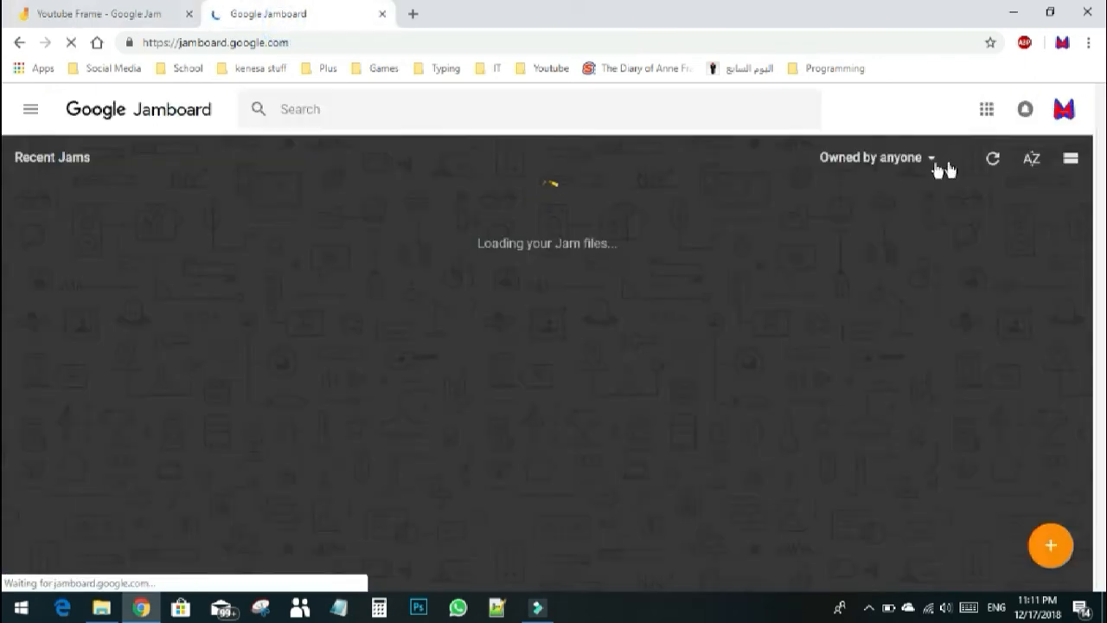
left_click(937, 168)
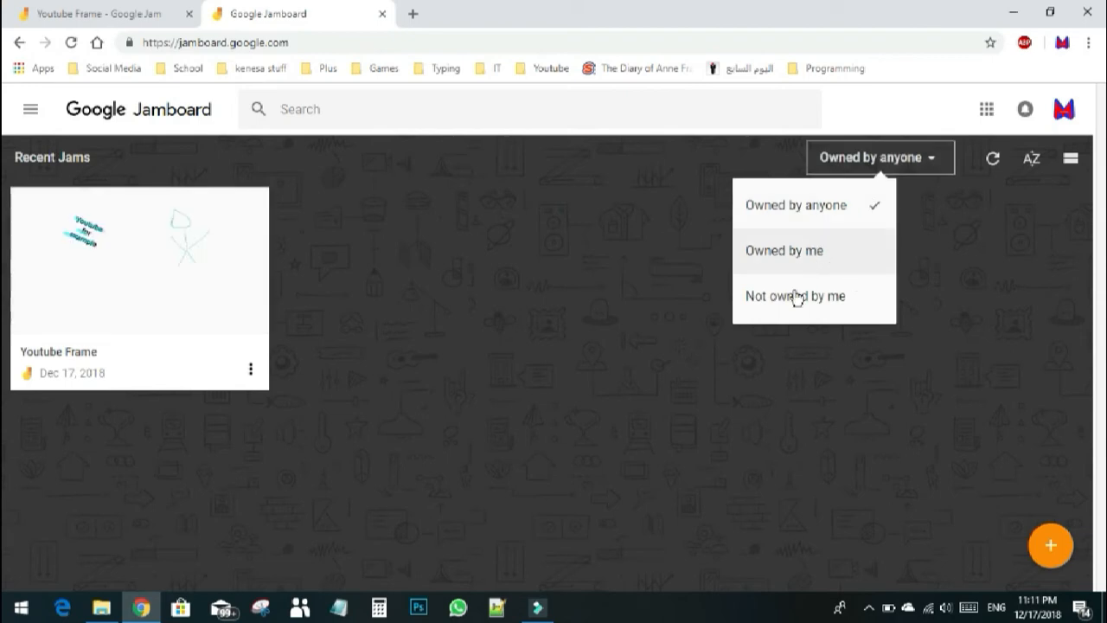
left_click(252, 263)
left_click(252, 263)
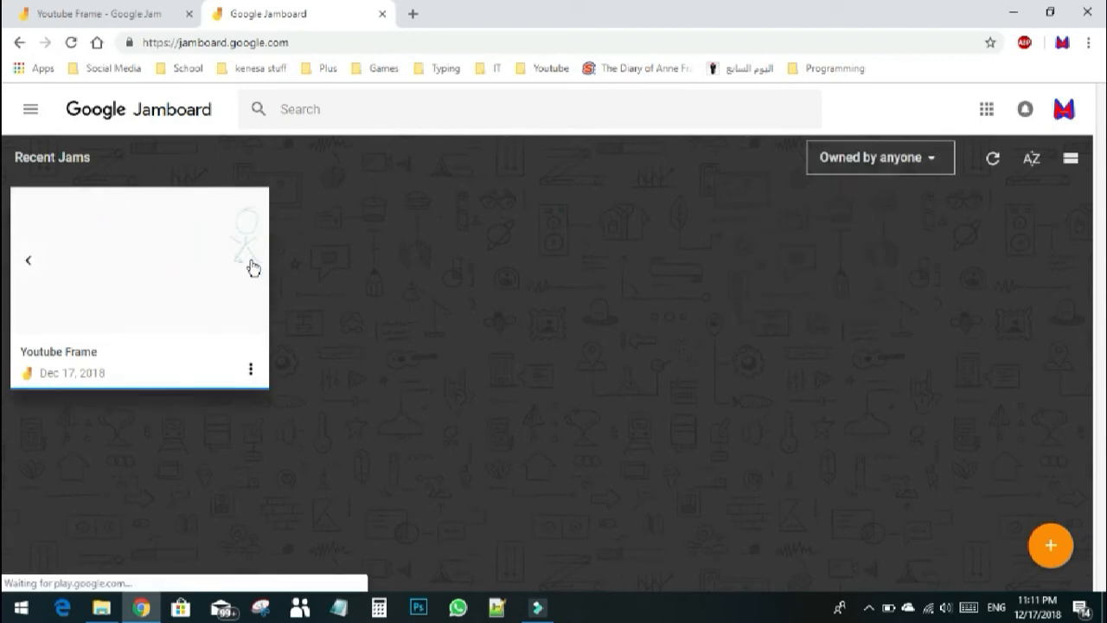
Step: Return to the Jam's sharing settings and examine the link sharing options, including Public on the web, without saving a change
left_click(87, 13)
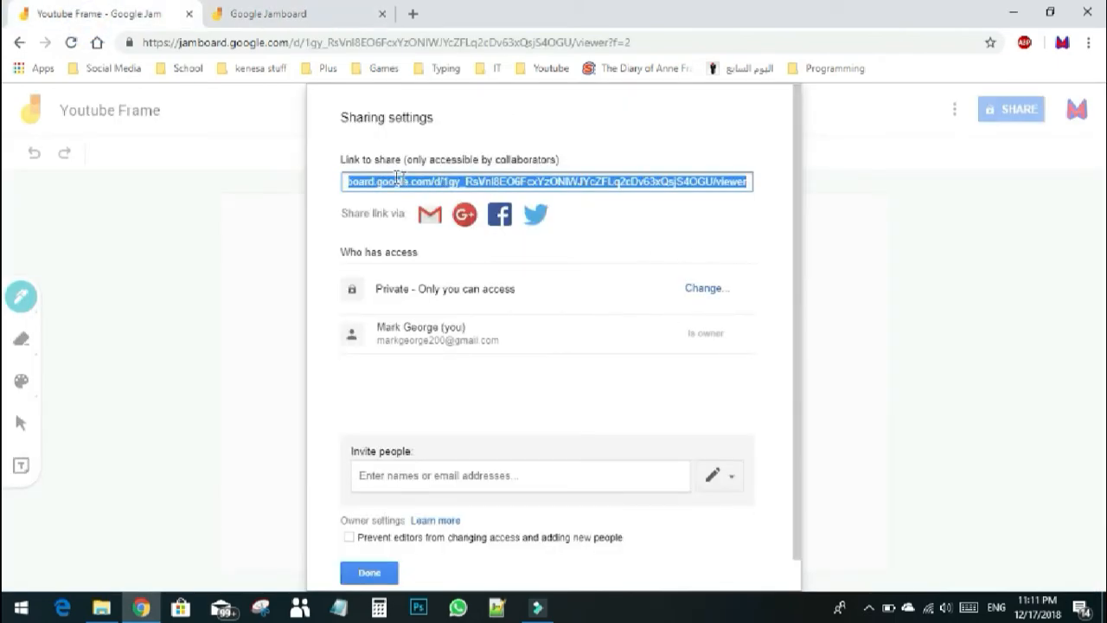
left_click(706, 289)
left_click(436, 306)
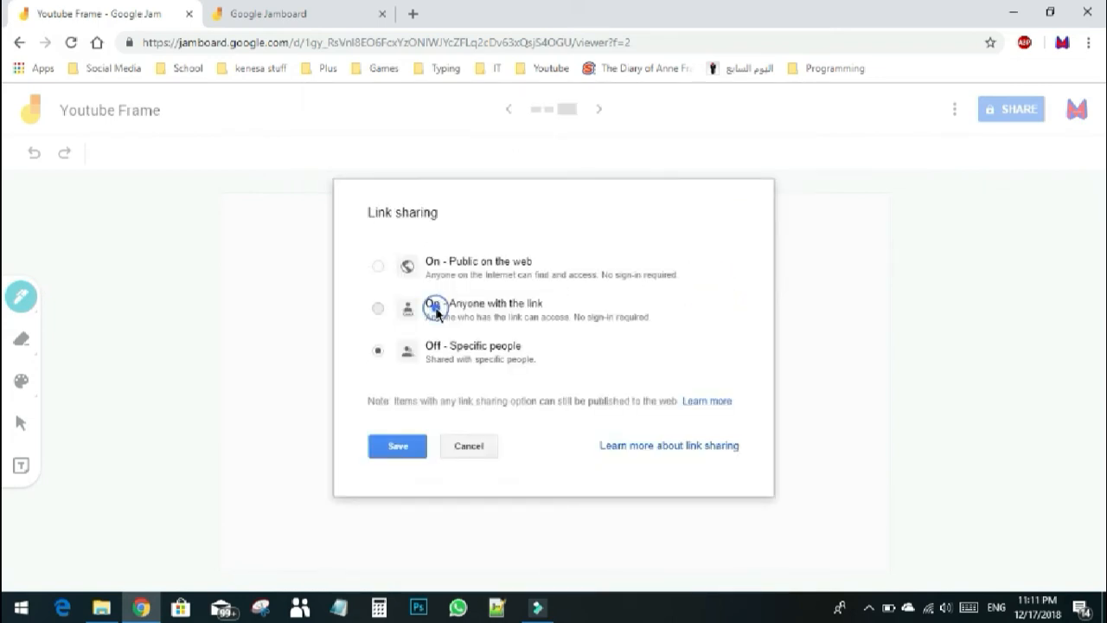
left_click(379, 268)
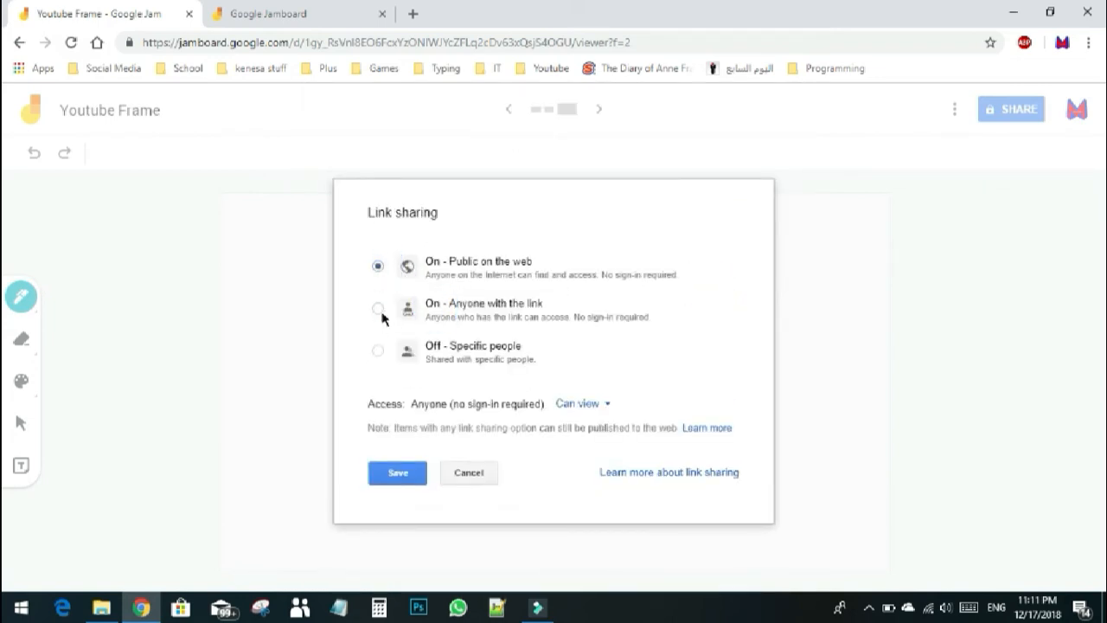
left_click(464, 472)
Step: Invite a collaborator to the Jam by entering their e-mail address and send the invitation with notification enabled
scroll(459, 459, "down", 1)
left_click(451, 445)
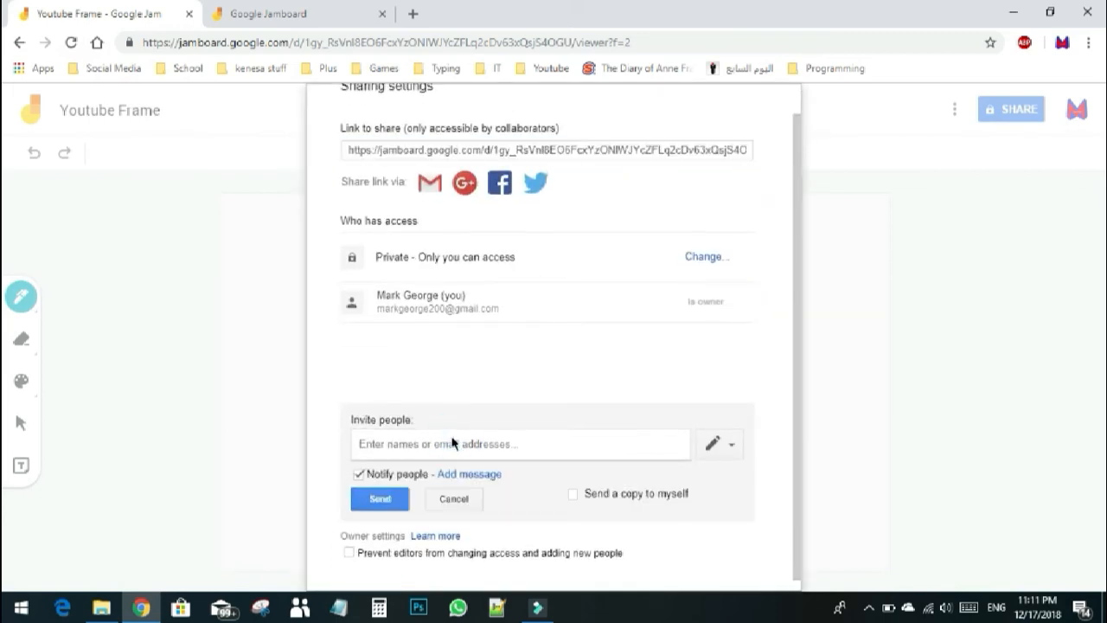
type("3l4an")
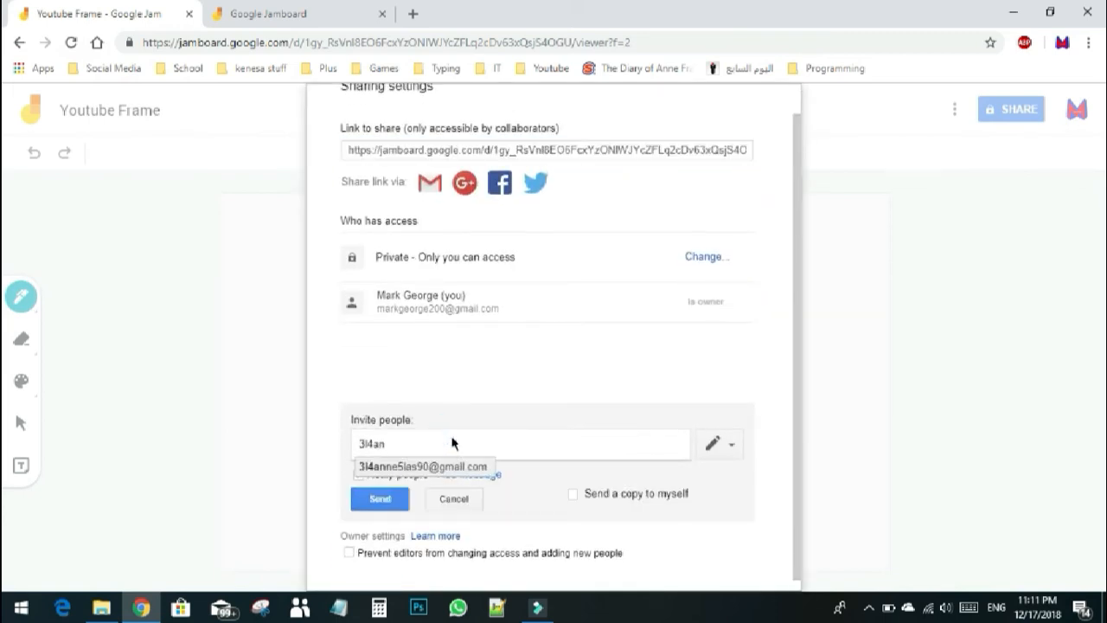
left_click(456, 467)
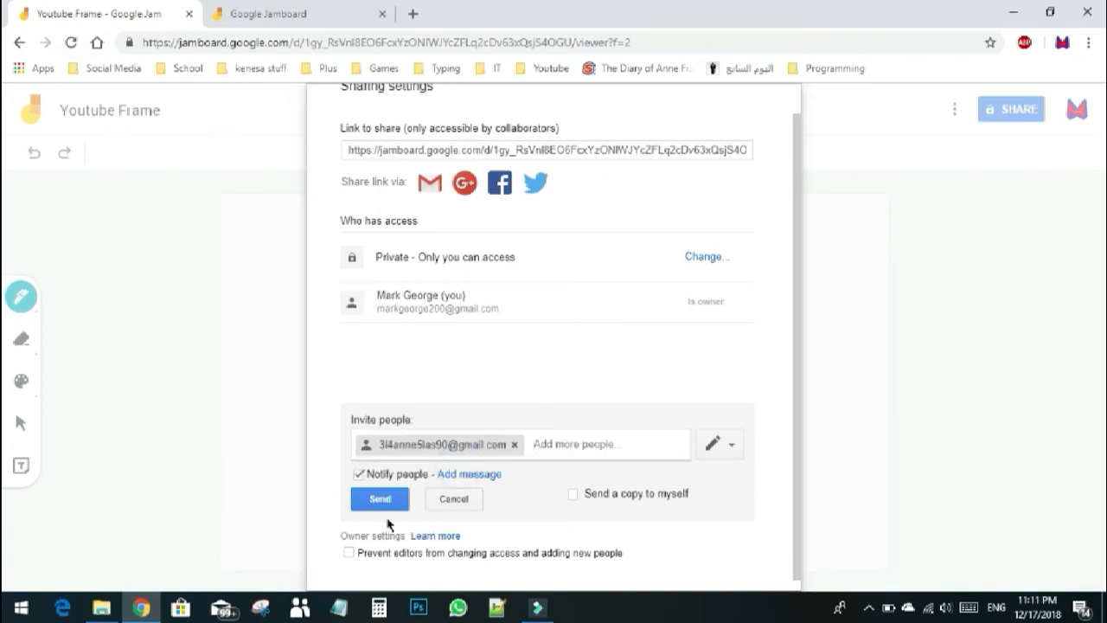
left_click(380, 500)
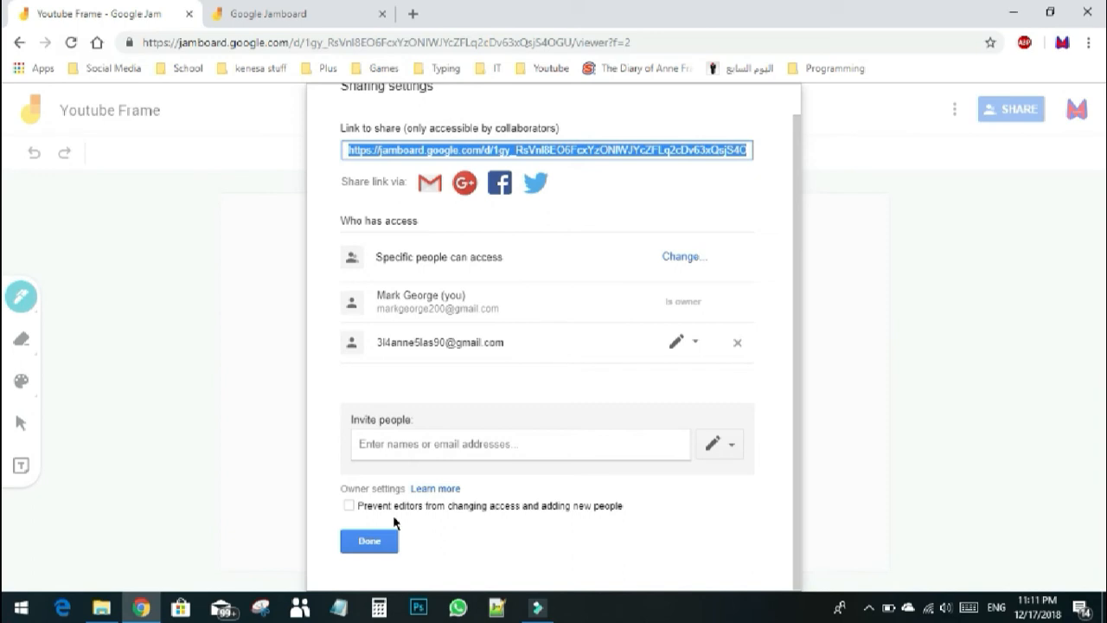
Step: Prevent editors from changing access and adding new people, and save the sharing changes
left_click(395, 506)
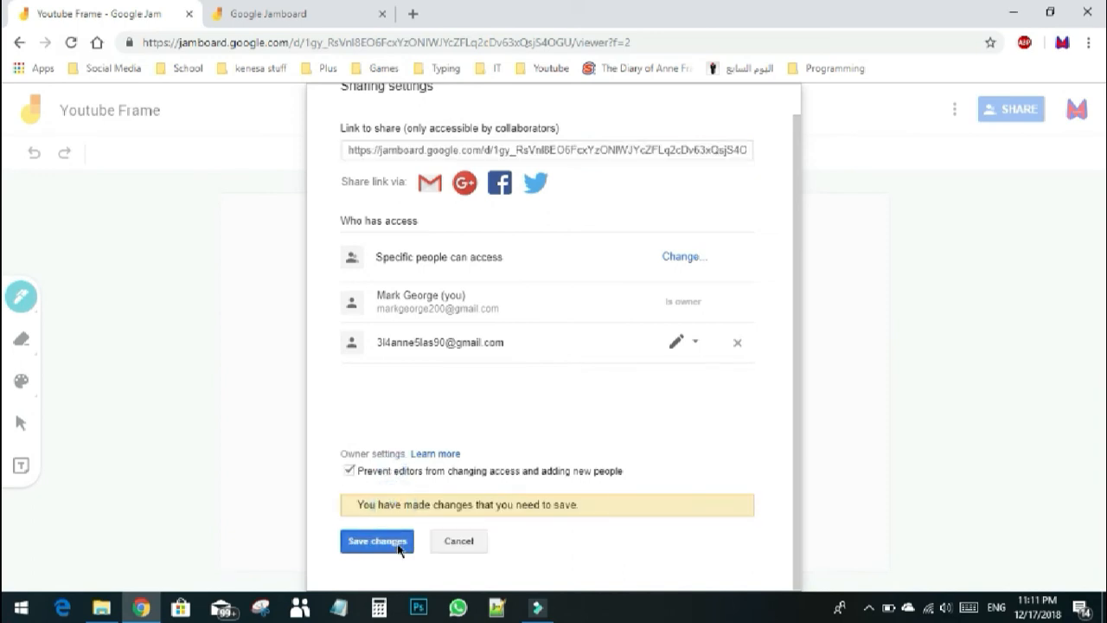
left_click(396, 540)
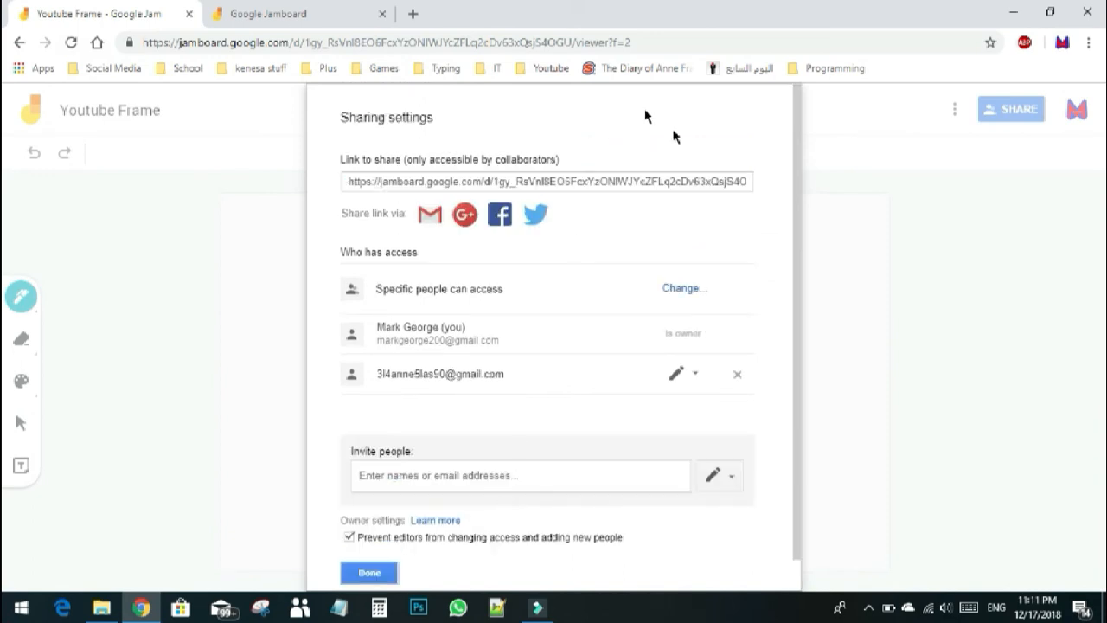
scroll(664, 534, "up", 1)
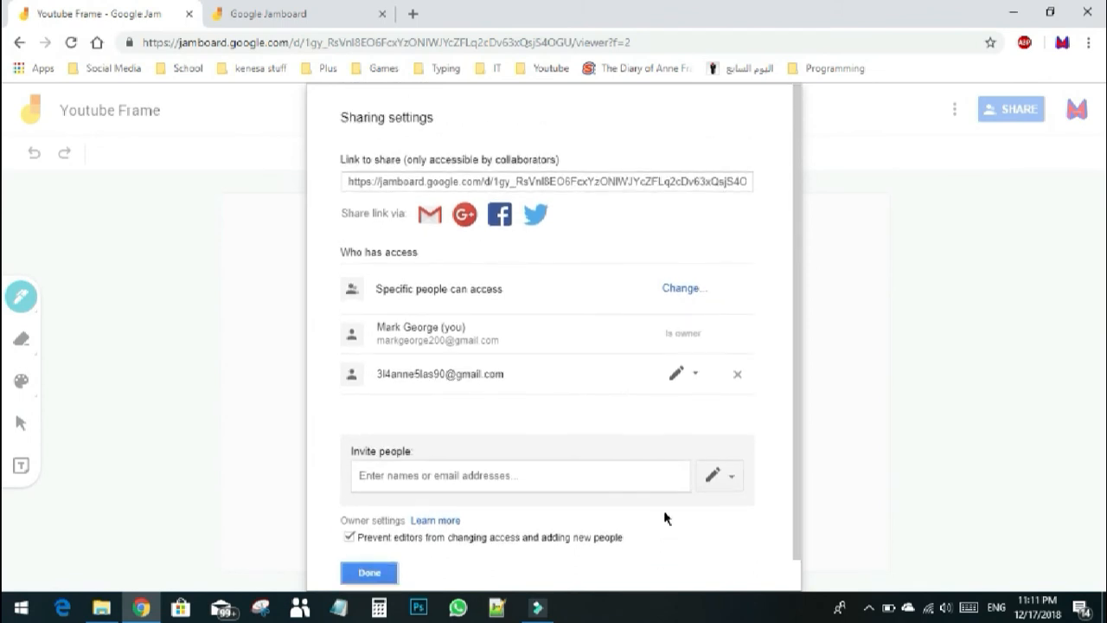